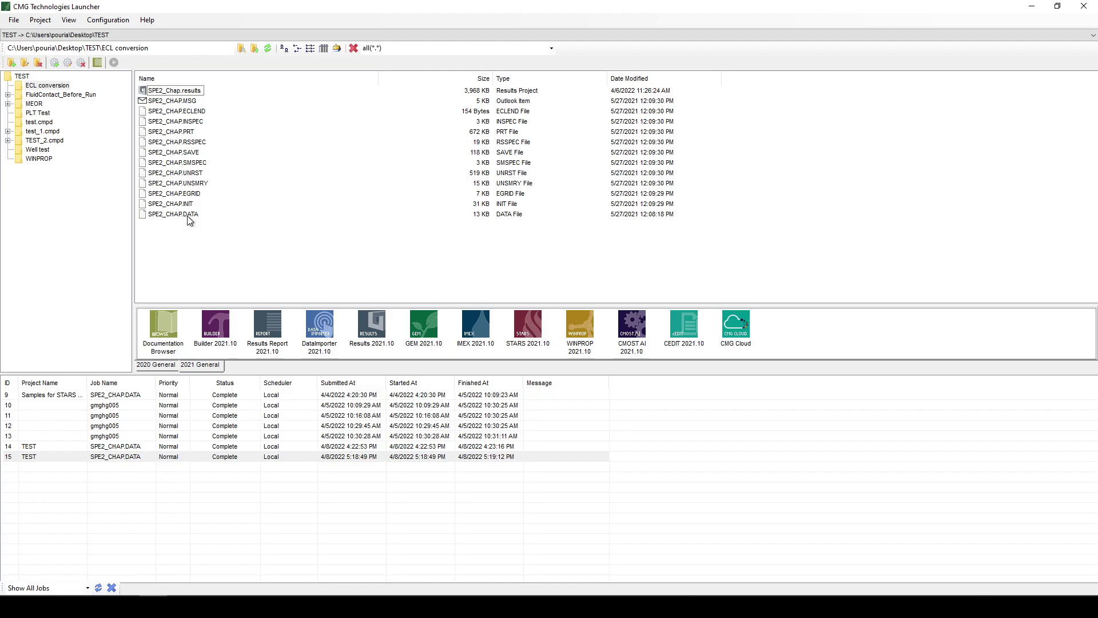
# Import SPE2_CHAP.DATA from Eclipse into Builder and review the enlarged importer messages.
pyautogui.moveTo(187, 214); pyautogui.dragTo(227, 327)
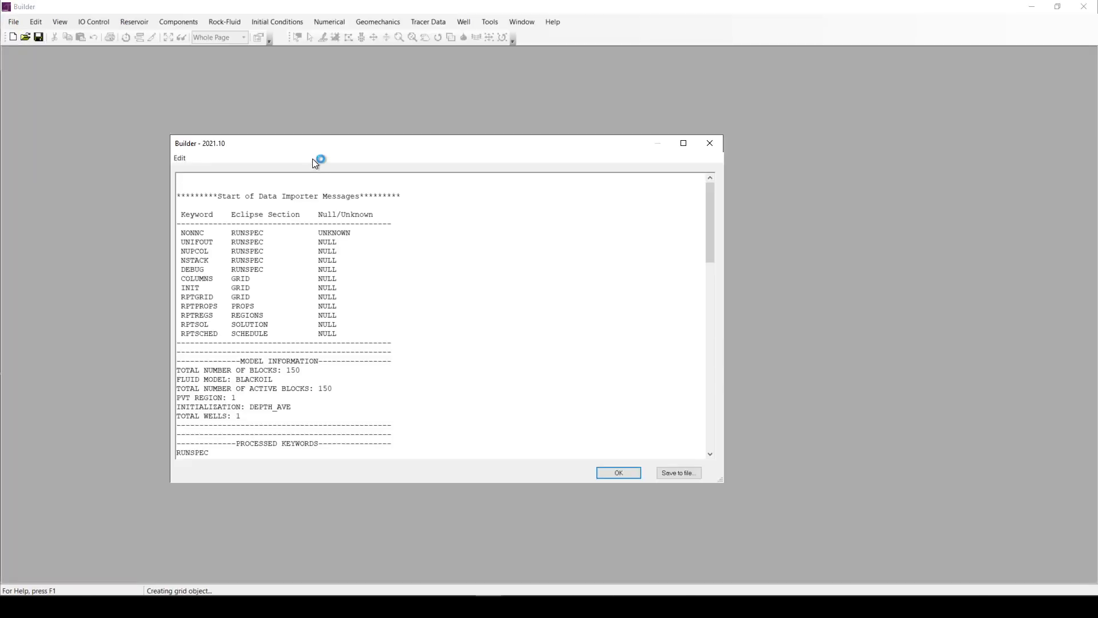
pyautogui.moveTo(304, 135); pyautogui.dragTo(368, 89)
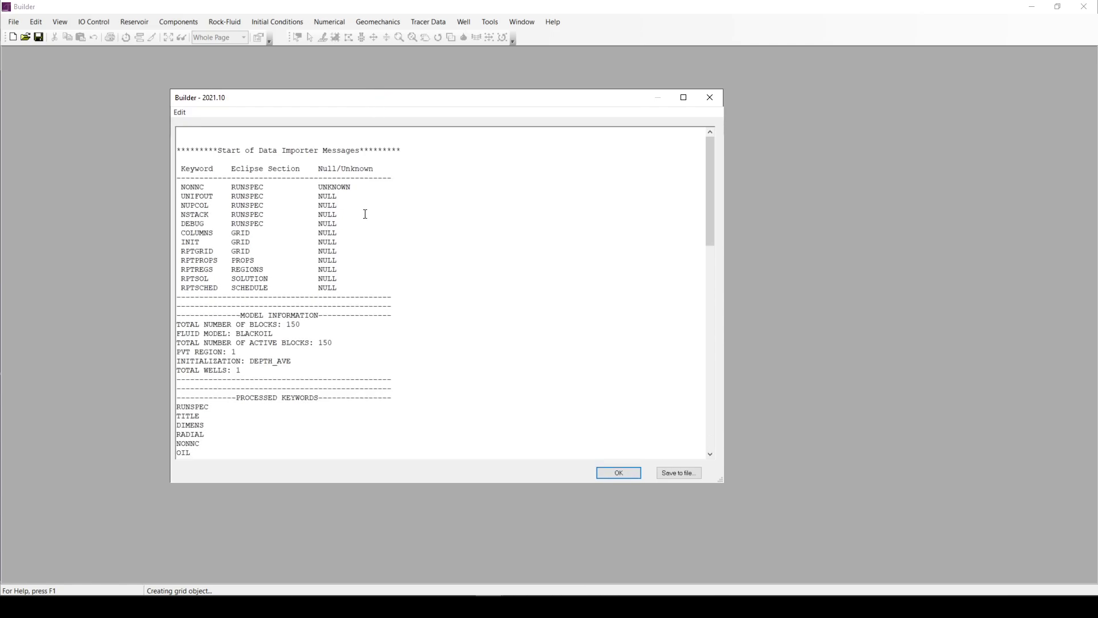
pyautogui.scroll(-1, 385, 227)
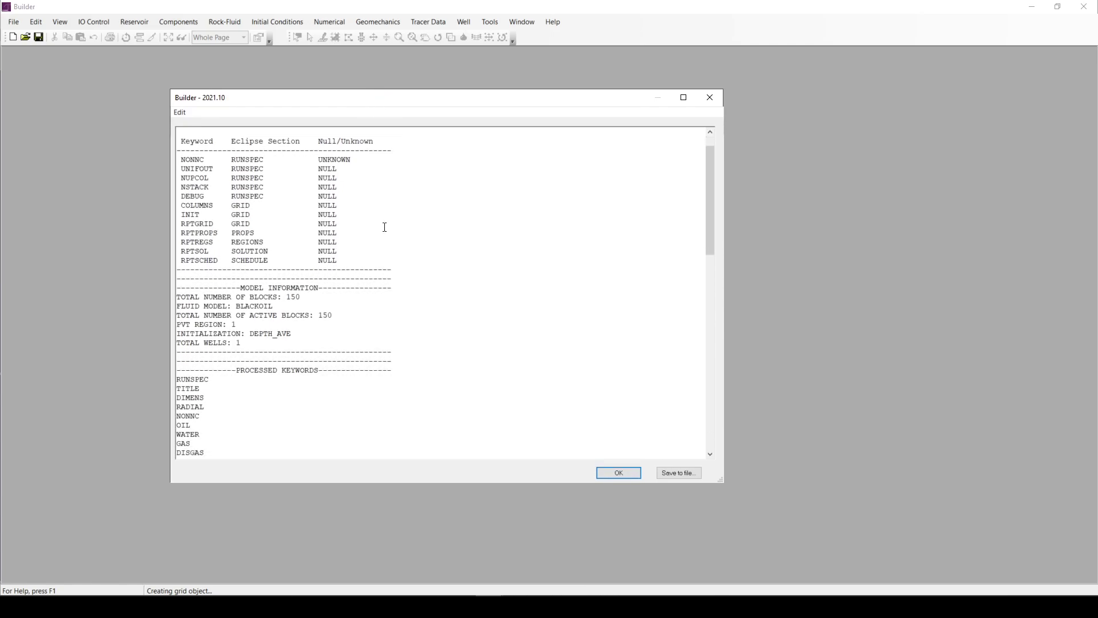
pyautogui.scroll(2, 384, 227)
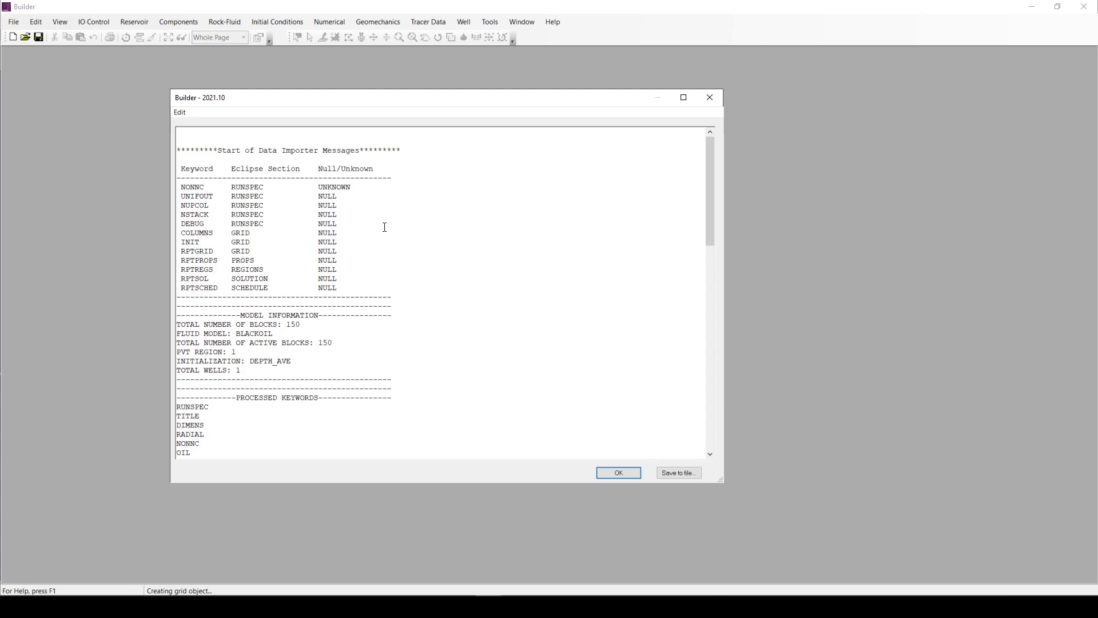
pyautogui.scroll(-3, 384, 227)
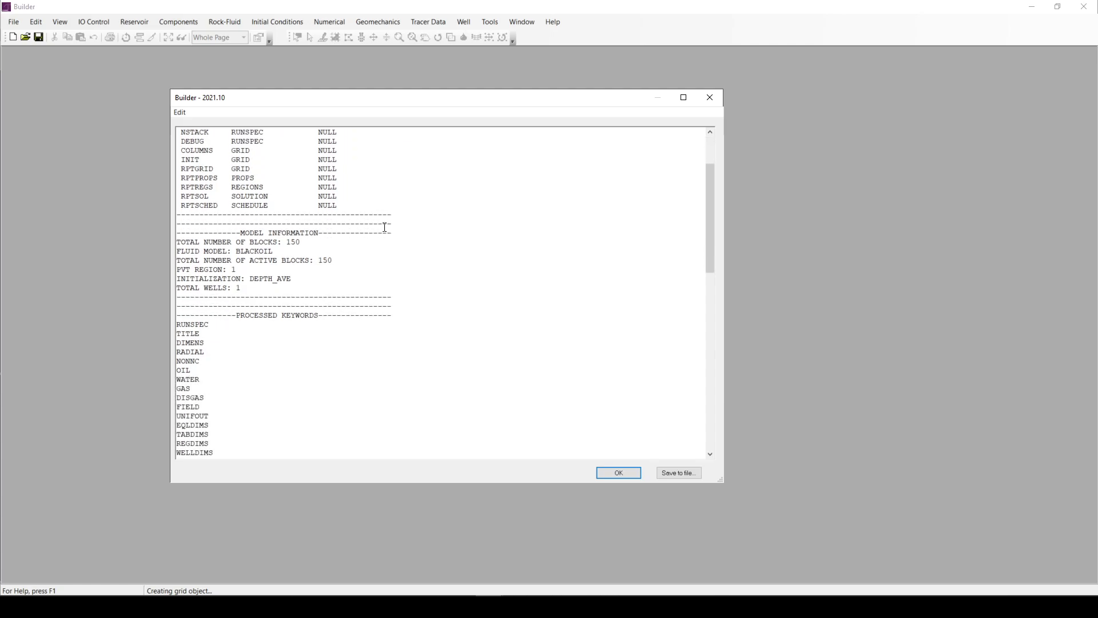
pyautogui.scroll(-5, 384, 227)
pyautogui.scroll(-5, 384, 227)
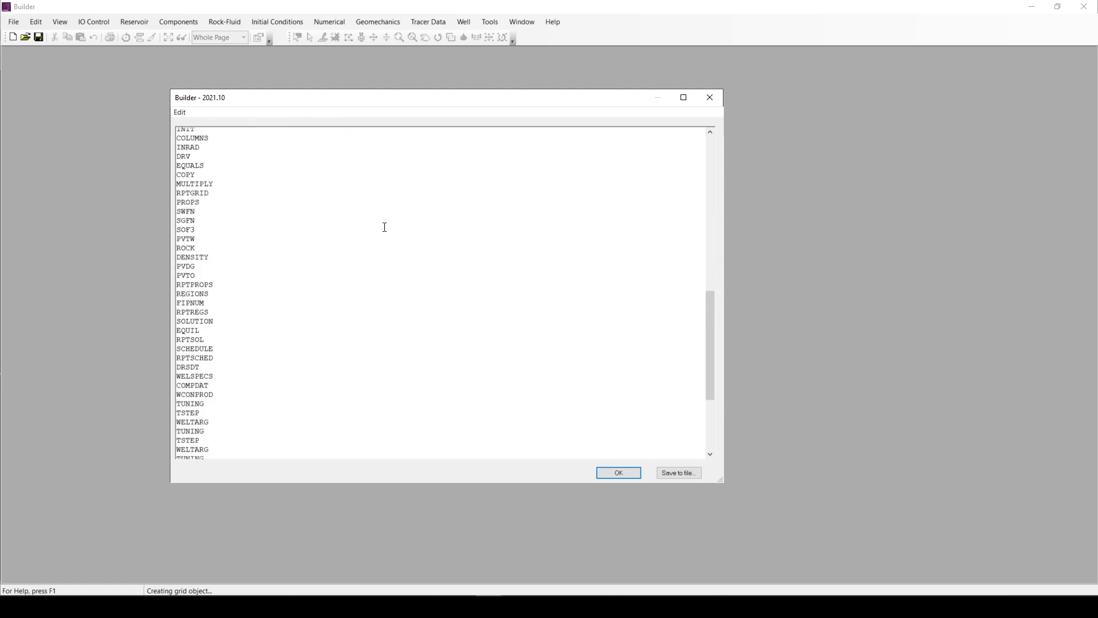
pyautogui.scroll(-5, 385, 227)
pyautogui.scroll(5, 384, 226)
pyautogui.scroll(5, 384, 226)
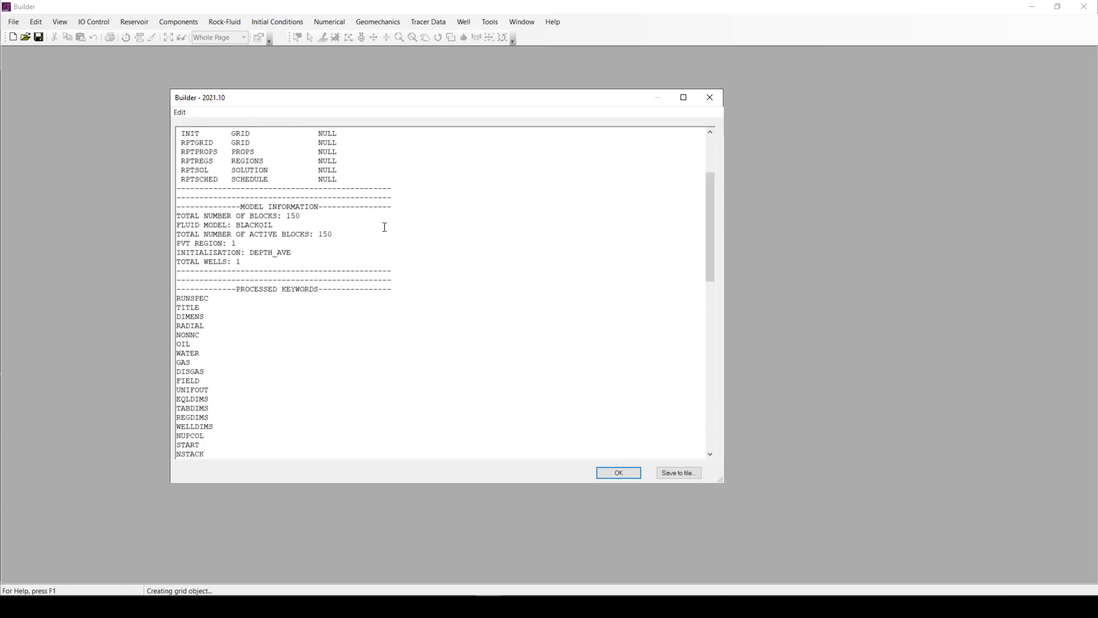
pyautogui.scroll(5, 385, 227)
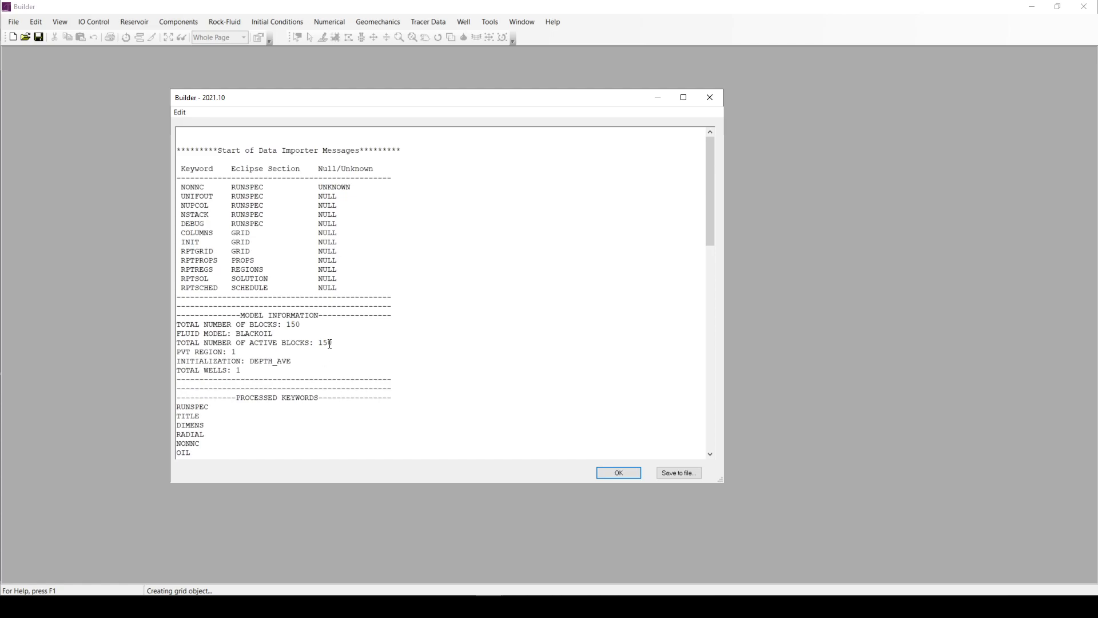
# Save the importer messages to file as SPE2.txt in the ECL conversion folder.
pyautogui.click(686, 473)
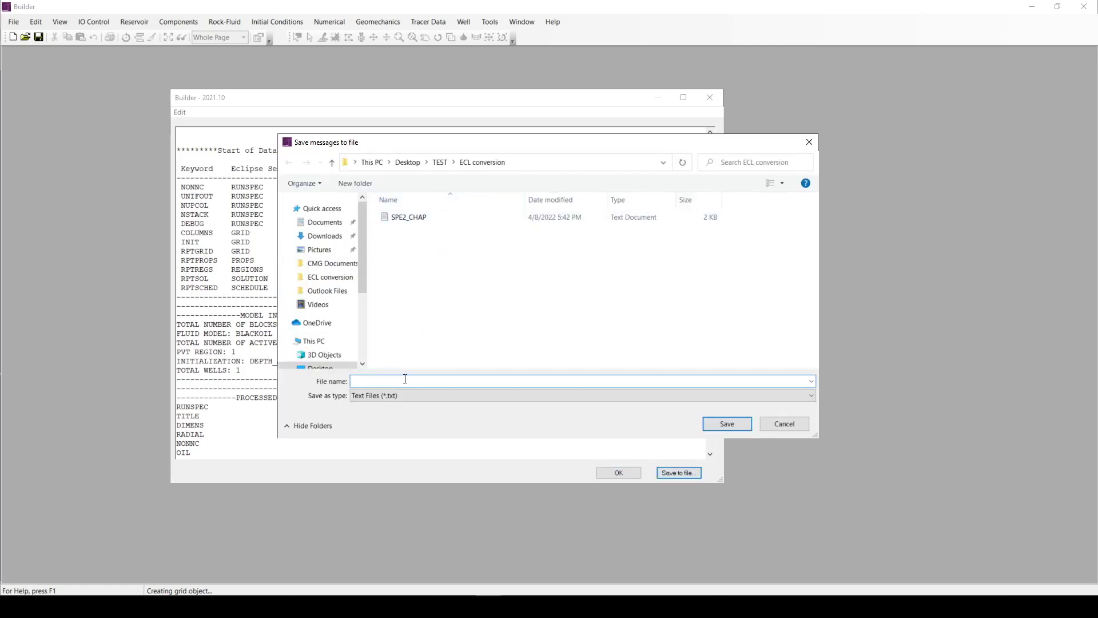
pyautogui.write('SPE2')
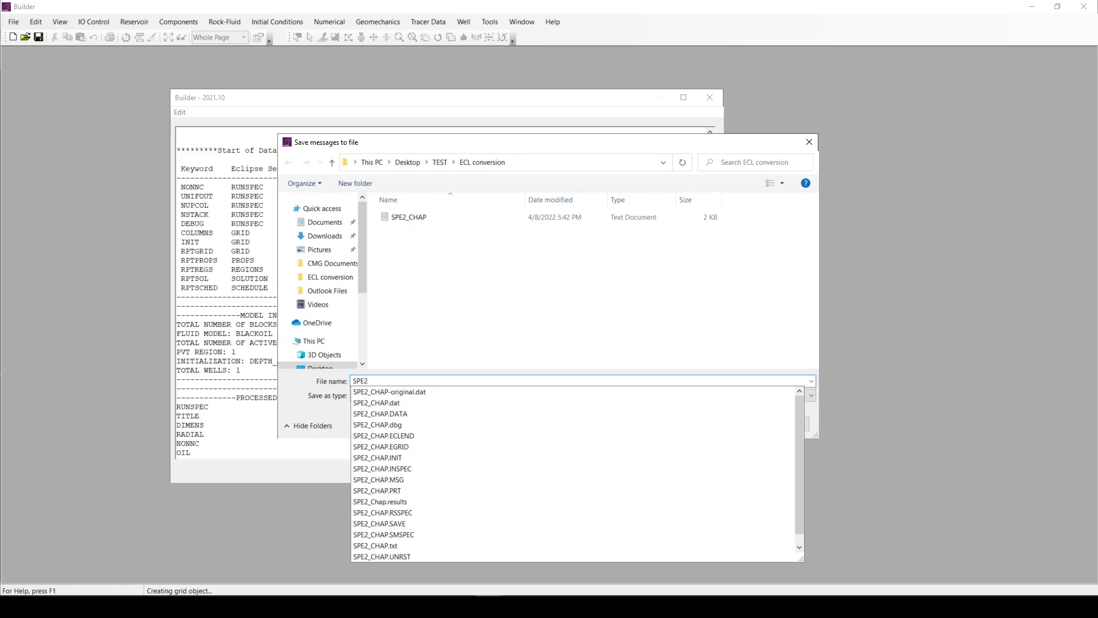
pyautogui.write('-')
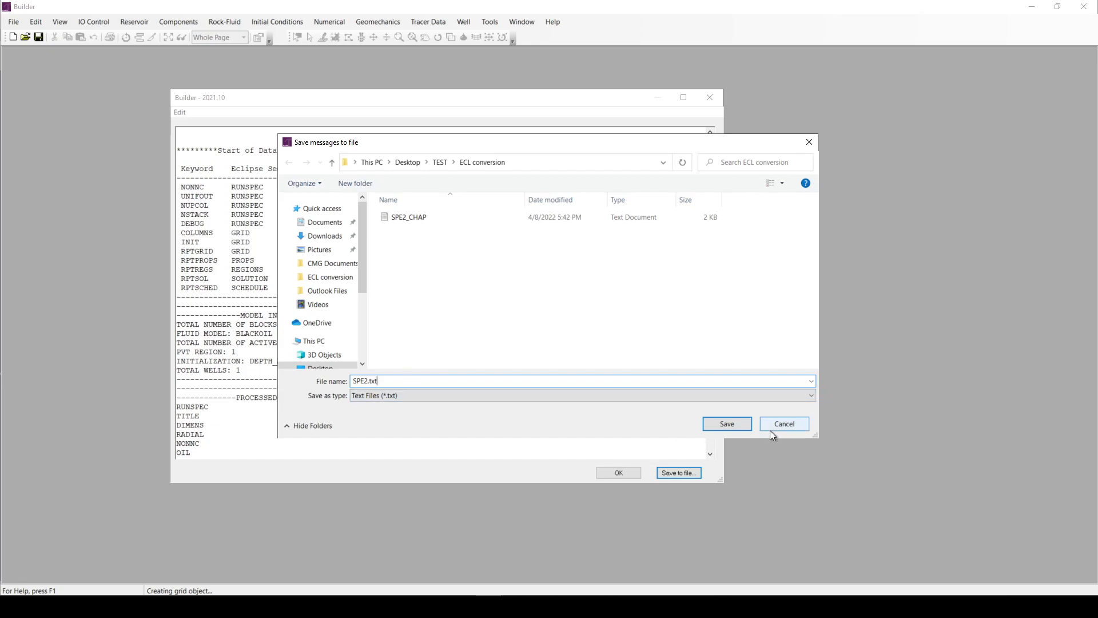
pyautogui.click(726, 423)
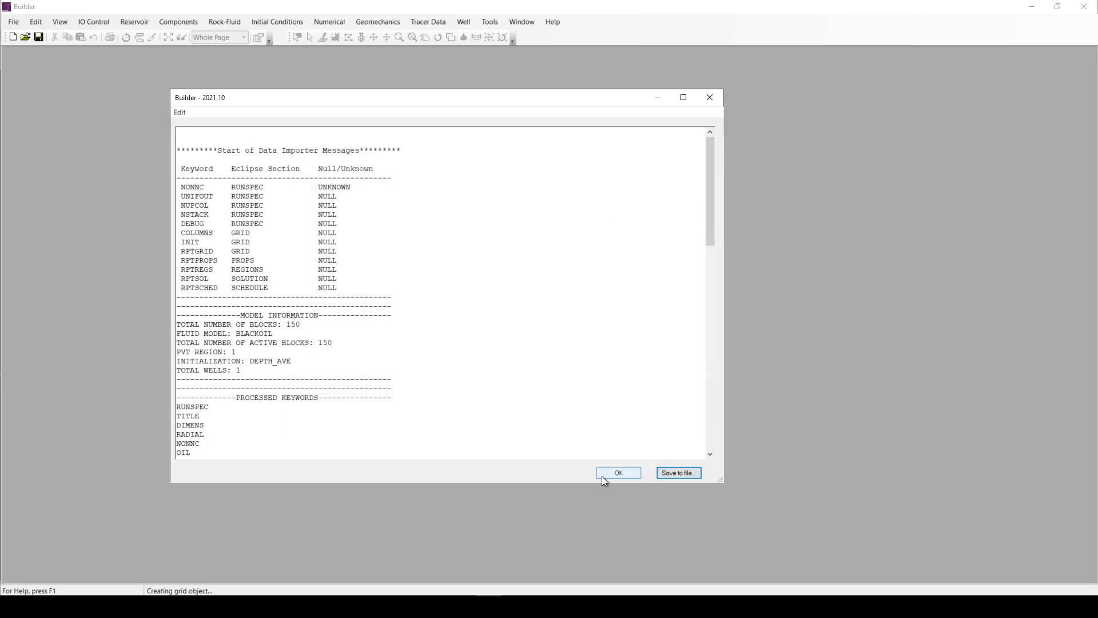
# Dismiss the messages and set up Save As with main file name SPE2_CHAP_Builder.dat.
pyautogui.click(617, 472)
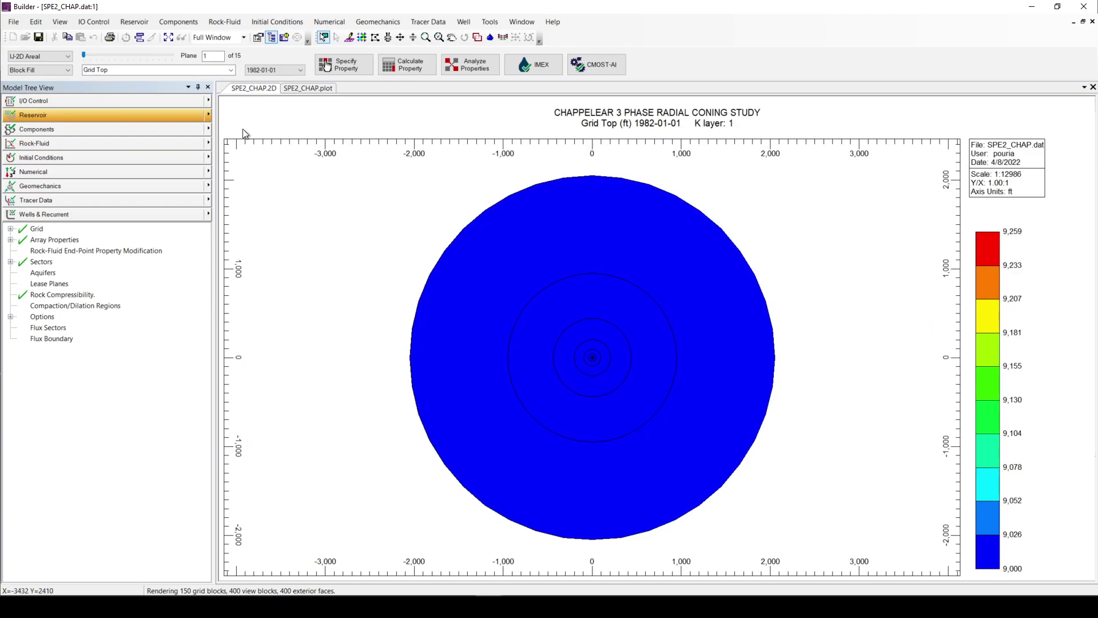
pyautogui.click(14, 22)
pyautogui.click(36, 61)
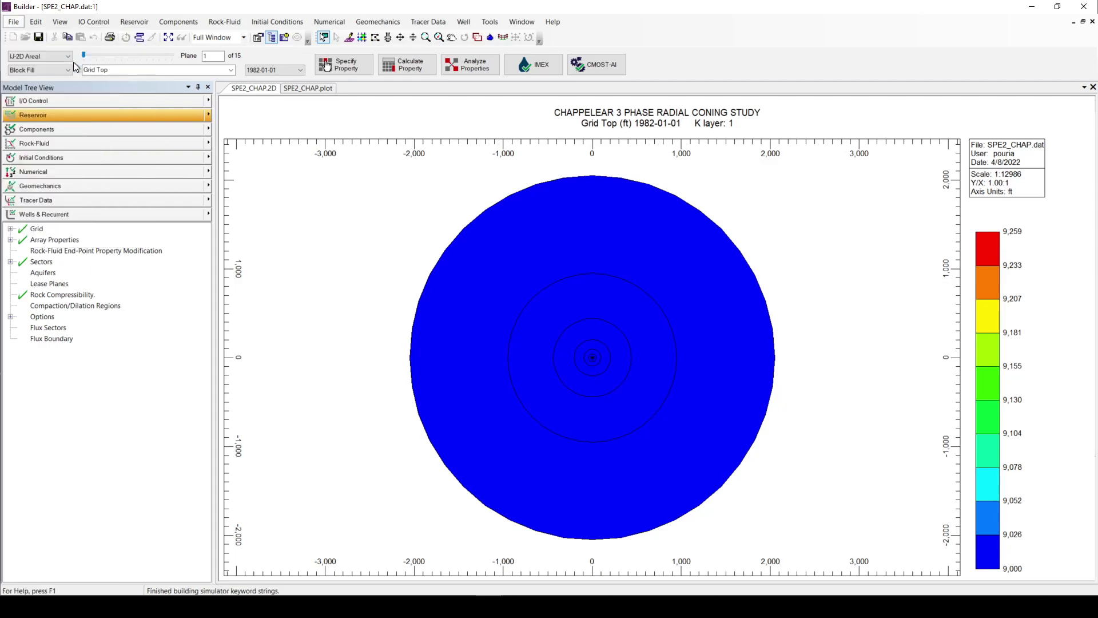
pyautogui.click(576, 243)
pyautogui.click(576, 243)
pyautogui.write('_CHAP_Builder')
pyautogui.press('Delete')
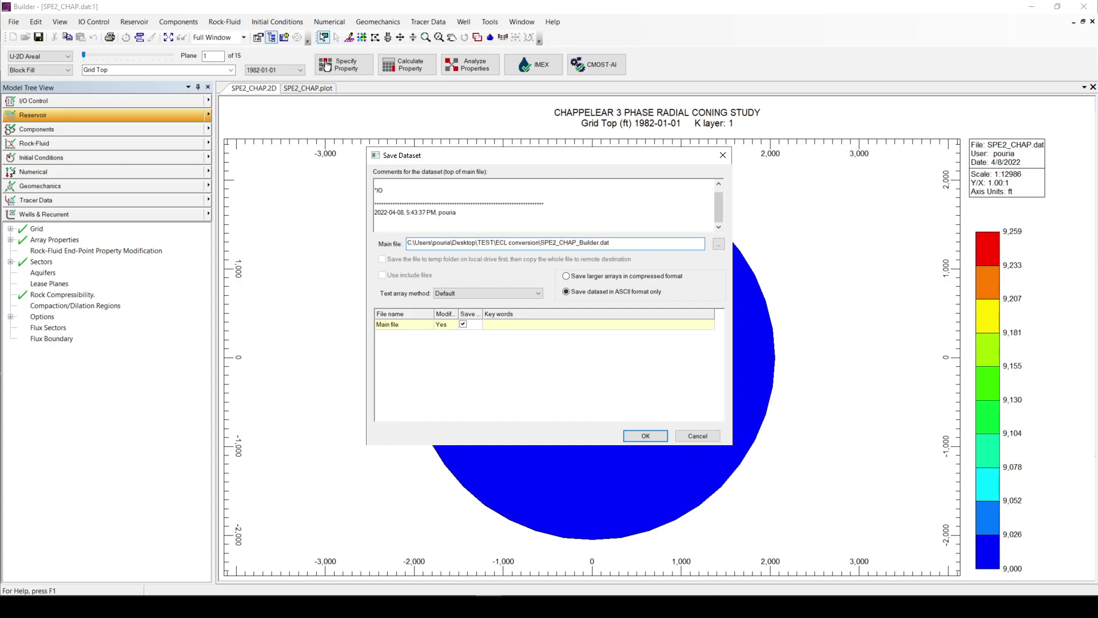
# Save SPE2_CHAP_Builder.dat and run it in IMEX immediately to normal termination, reviewing the log.
pyautogui.click(652, 434)
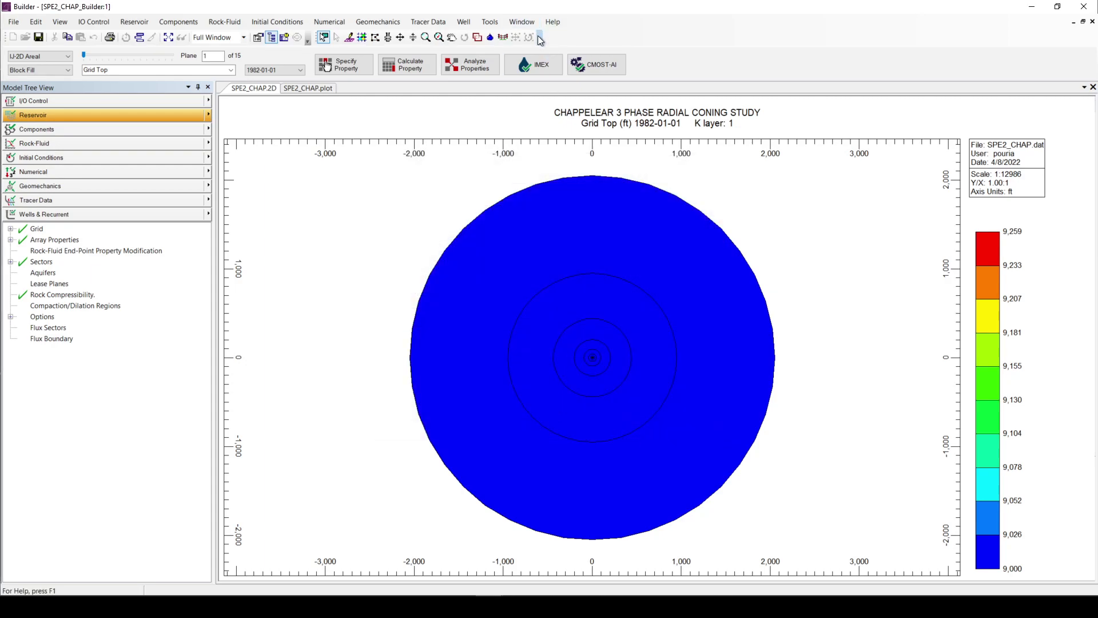
pyautogui.click(538, 65)
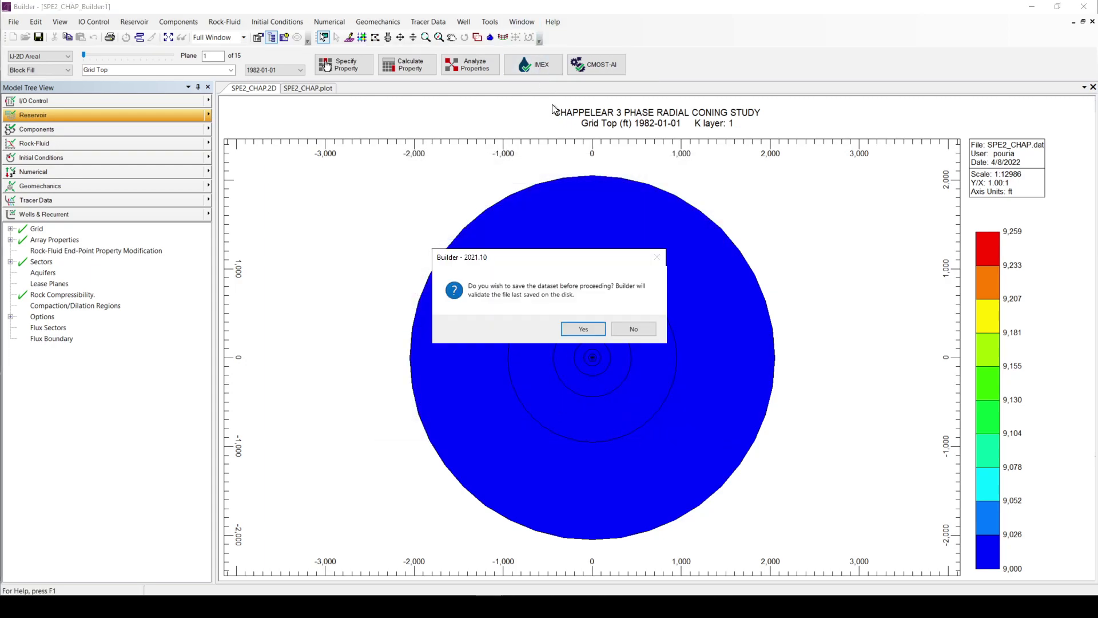
pyautogui.click(589, 330)
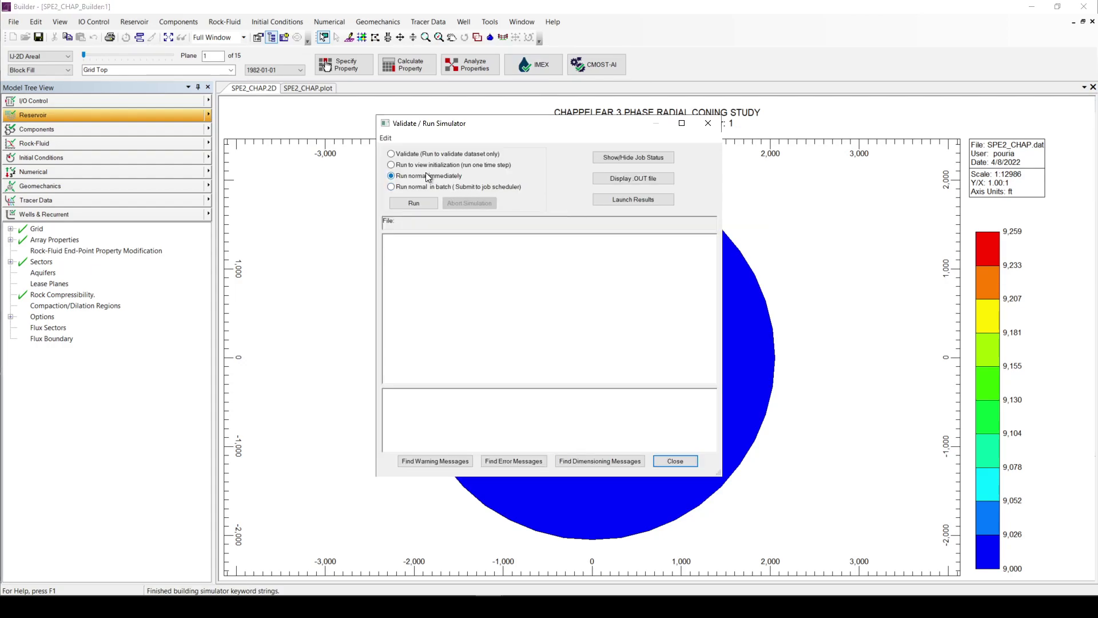
pyautogui.click(418, 207)
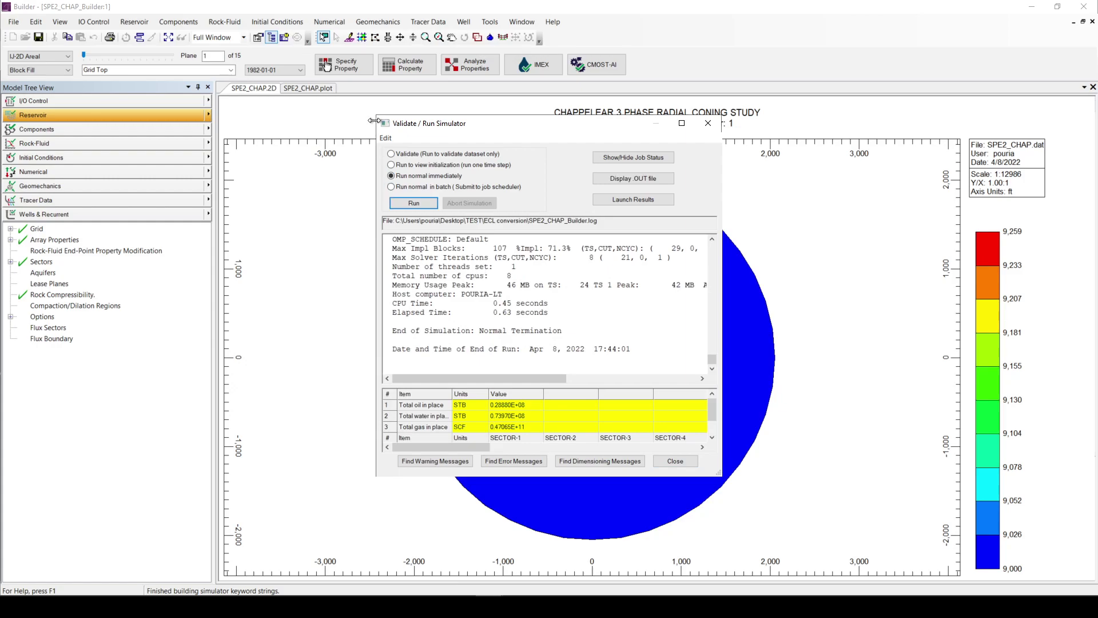
pyautogui.moveTo(378, 129); pyautogui.dragTo(229, 105)
pyautogui.scroll(3, 443, 325)
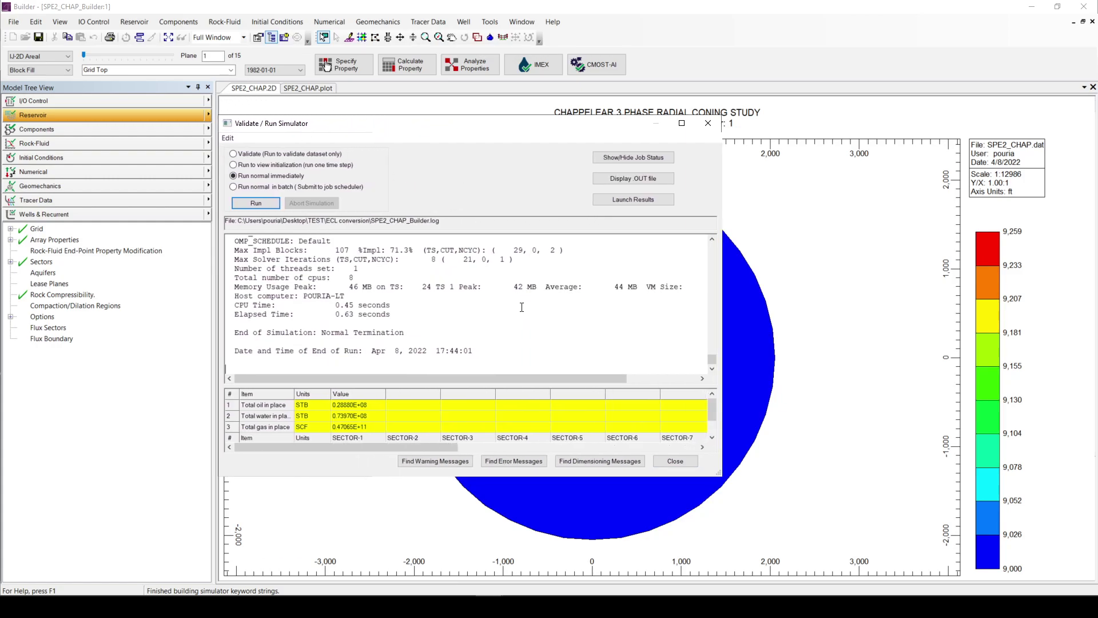
pyautogui.scroll(5, 443, 324)
pyautogui.scroll(5, 442, 325)
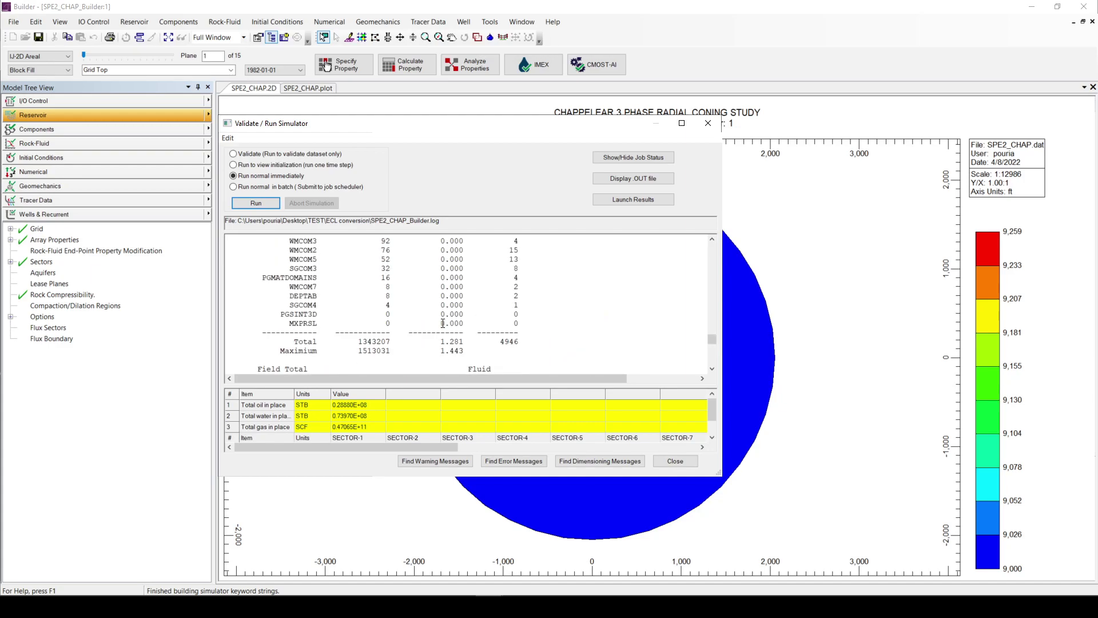
pyautogui.scroll(-8, 442, 324)
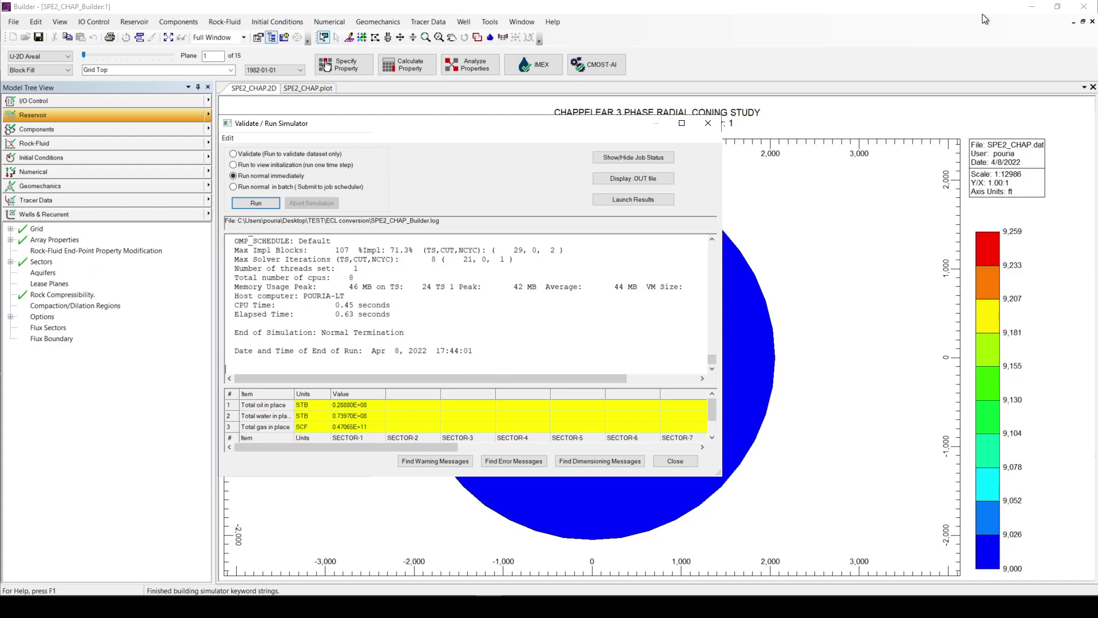
pyautogui.click(675, 460)
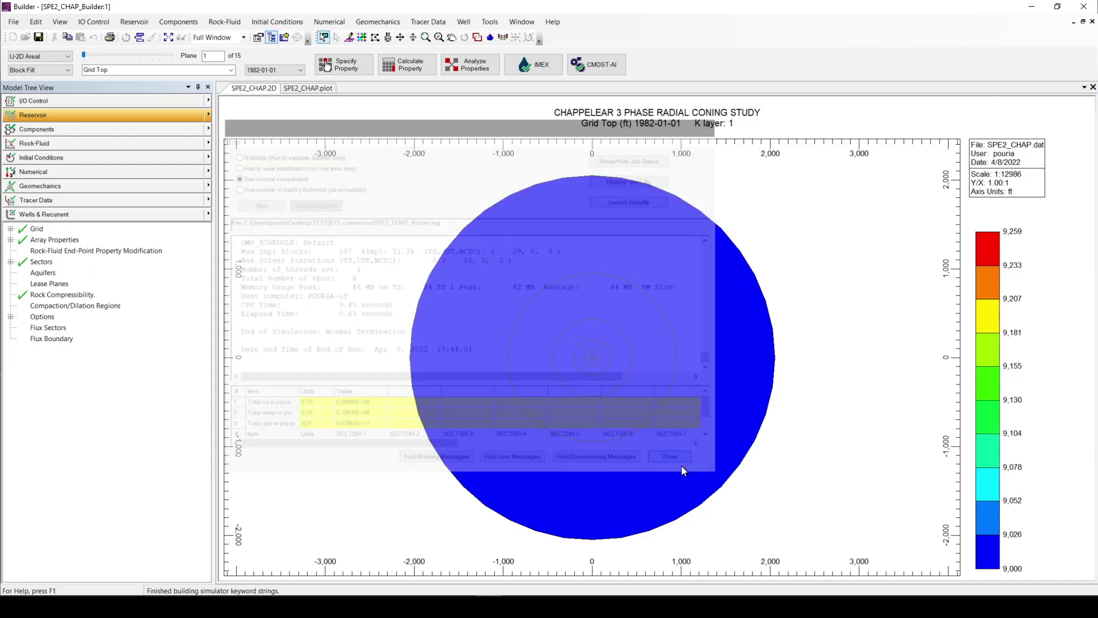
# Submit the original SPE2_CHAP.DATA to IMEX on 2 processors from the Launcher.
pyautogui.click(1033, 8)
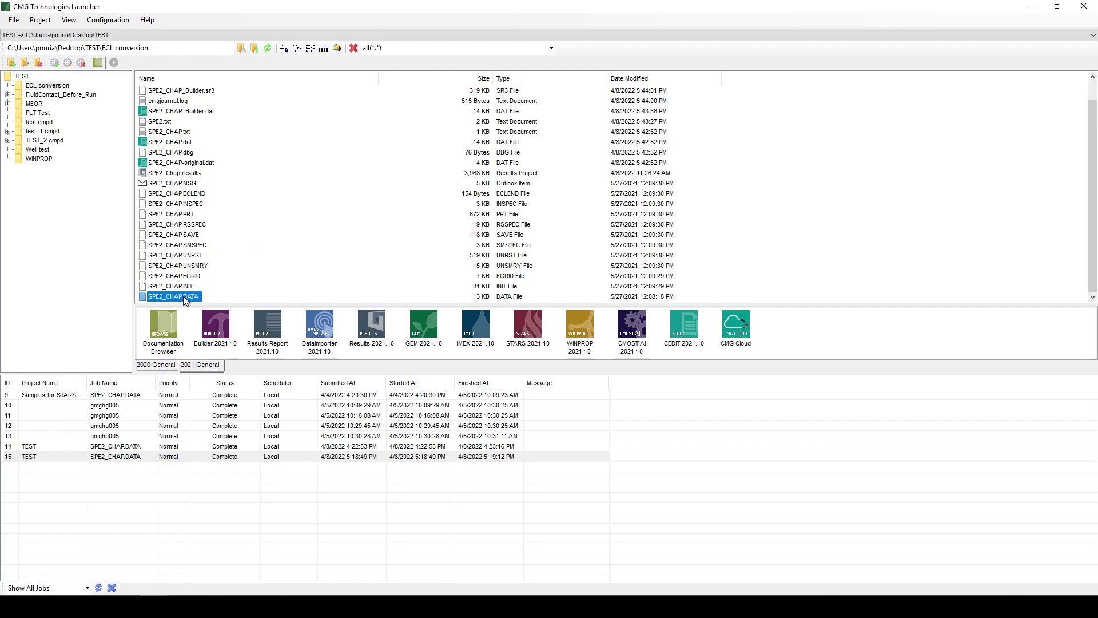
pyautogui.moveTo(183, 296); pyautogui.dragTo(331, 276)
pyautogui.moveTo(330, 276); pyautogui.dragTo(479, 322)
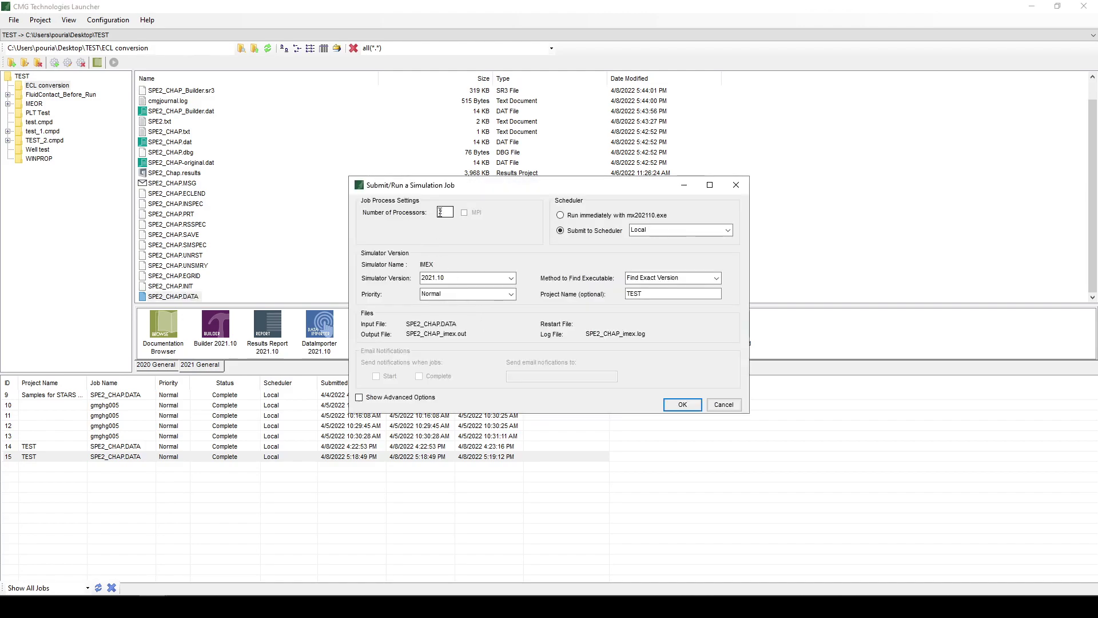
pyautogui.write('2')
pyautogui.click(679, 404)
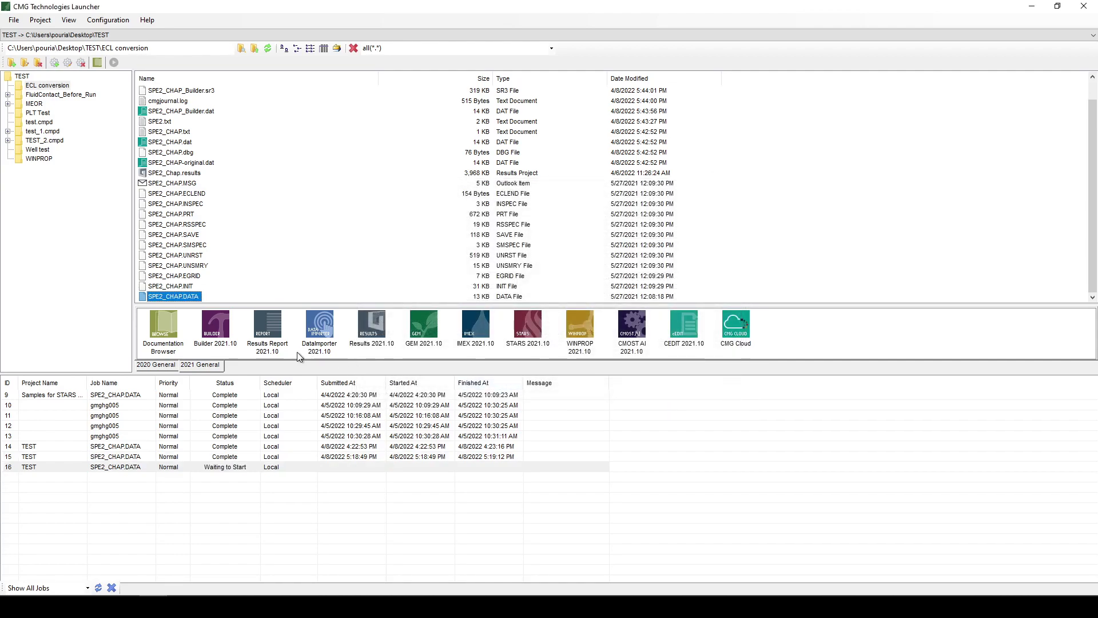
# View the run log of the new job 16 and close it.
pyautogui.click(103, 468)
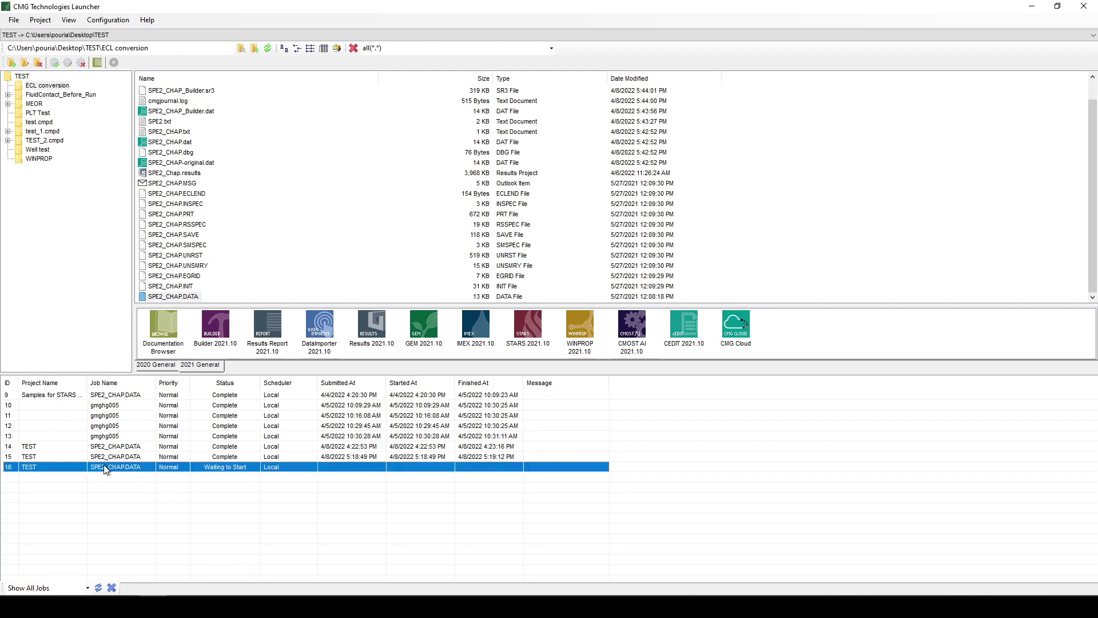
pyautogui.rightClick(103, 468)
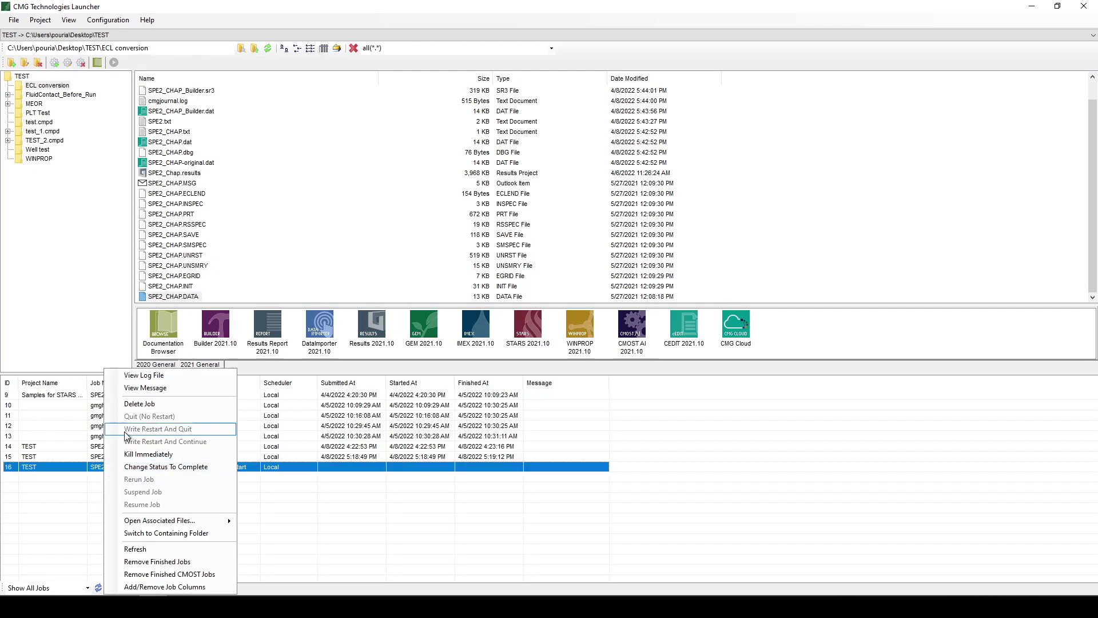
pyautogui.click(155, 376)
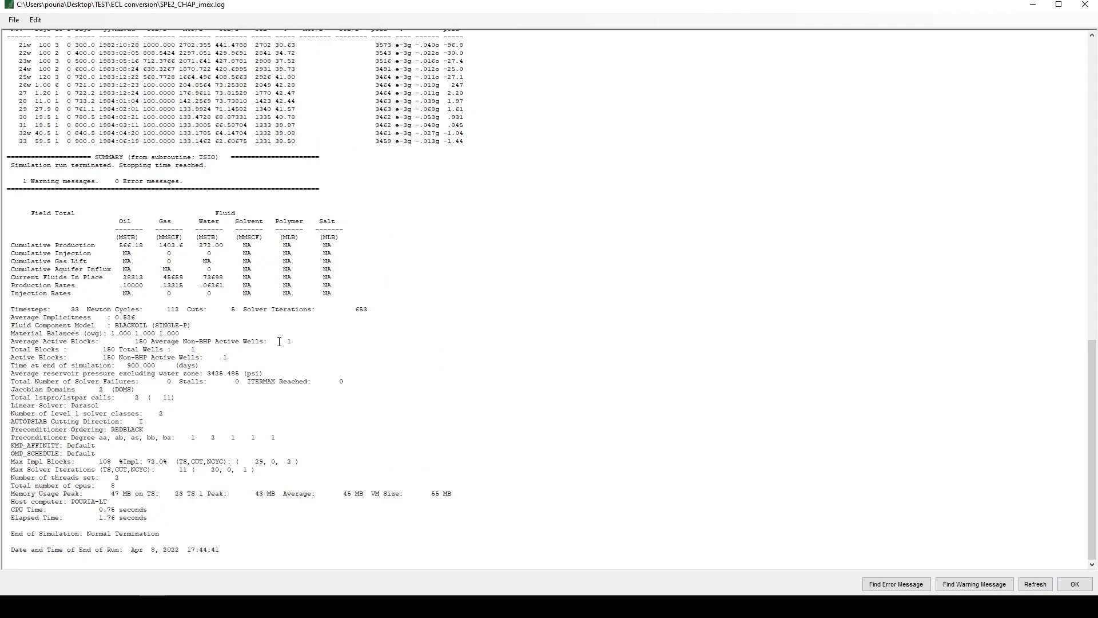
pyautogui.scroll(3, 278, 340)
pyautogui.scroll(-3, 227, 278)
pyautogui.click(1075, 583)
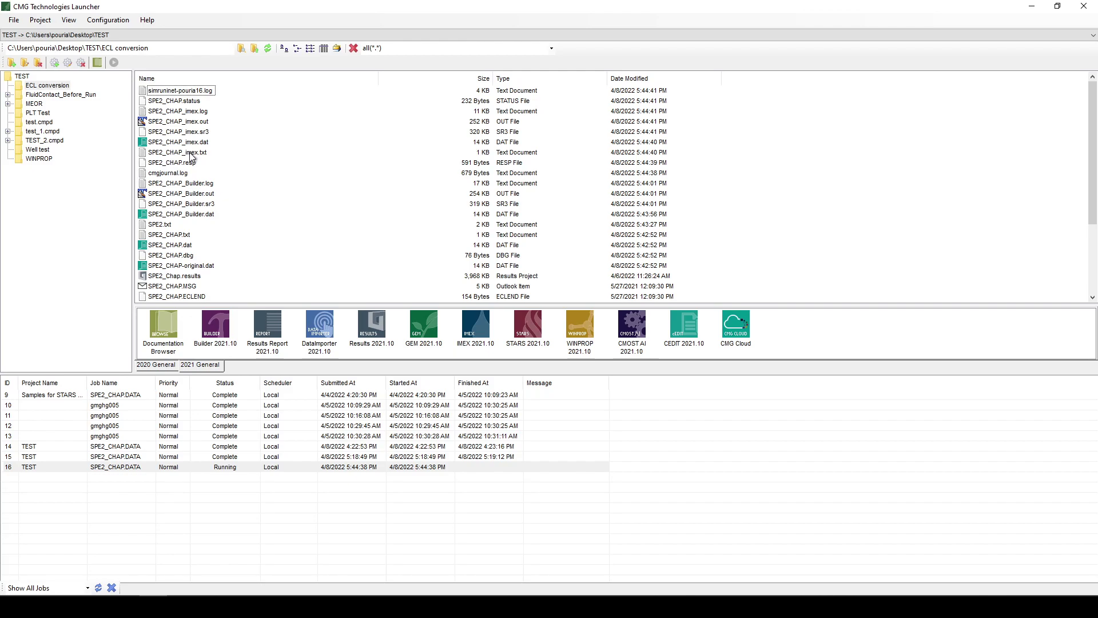
# Review the SPE2_CHAP_imex.txt conversion keyword report full screen, then close it.
pyautogui.doubleClick(191, 153)
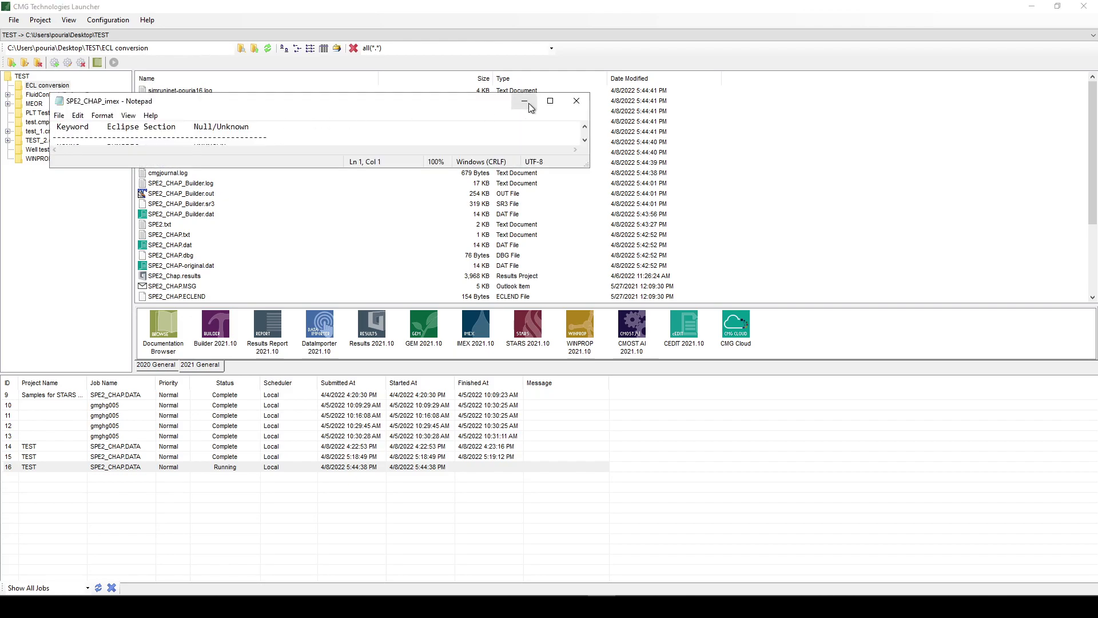
pyautogui.click(550, 101)
pyautogui.scroll(-5, 309, 254)
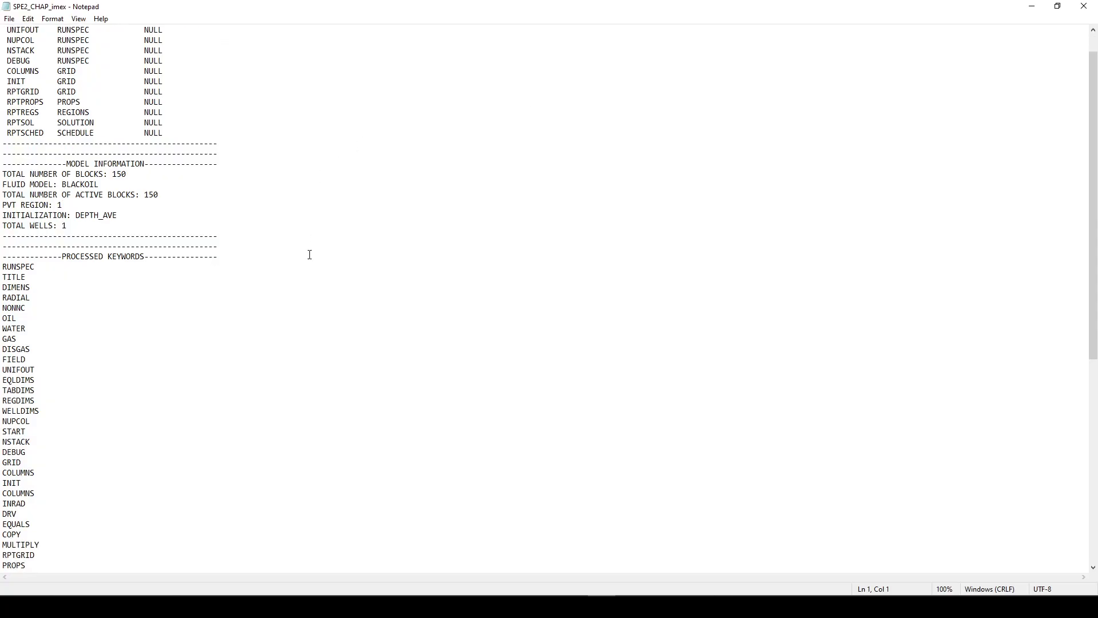
pyautogui.scroll(-5, 310, 254)
pyautogui.scroll(10, 309, 254)
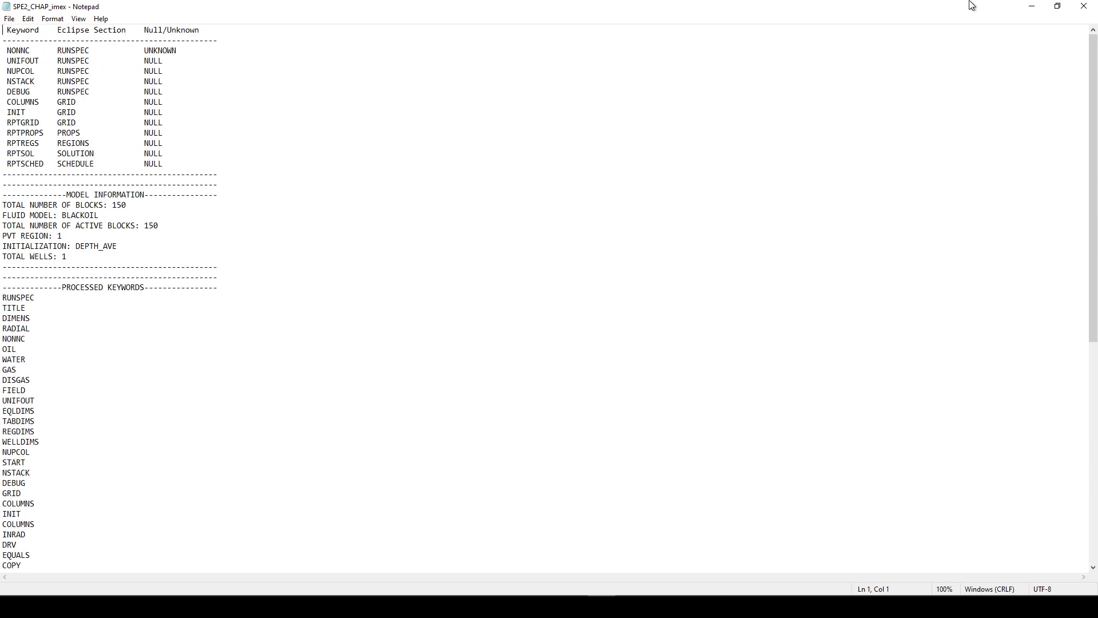
pyautogui.click(1083, 6)
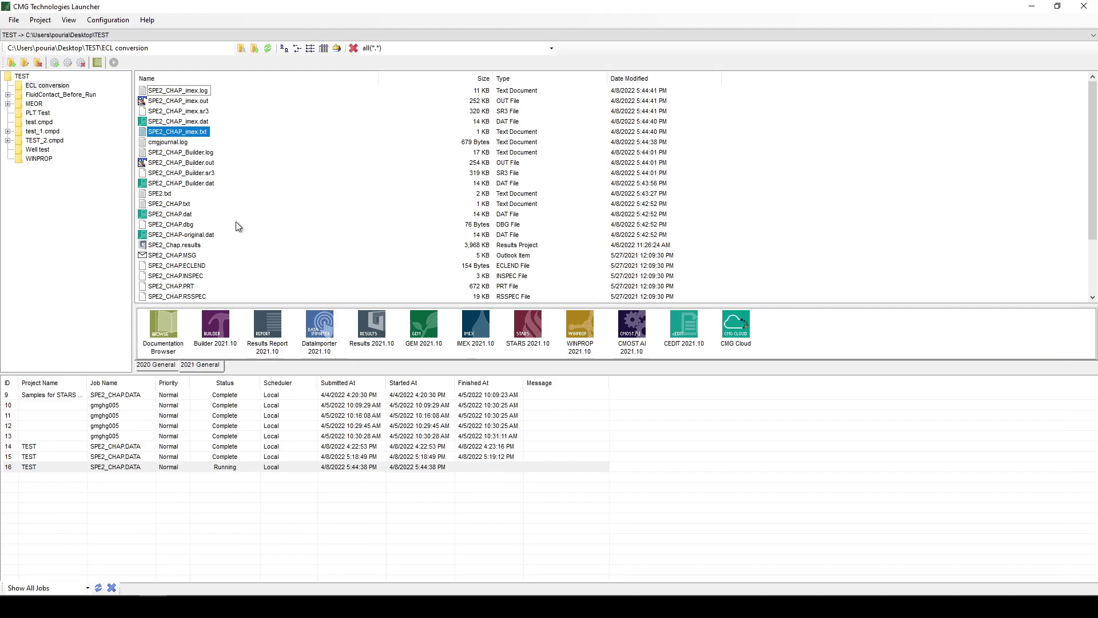
# Review SPE2_CHAP.dbg in TextPad confirming the conversion succeeded, then close it.
pyautogui.rightClick(180, 224)
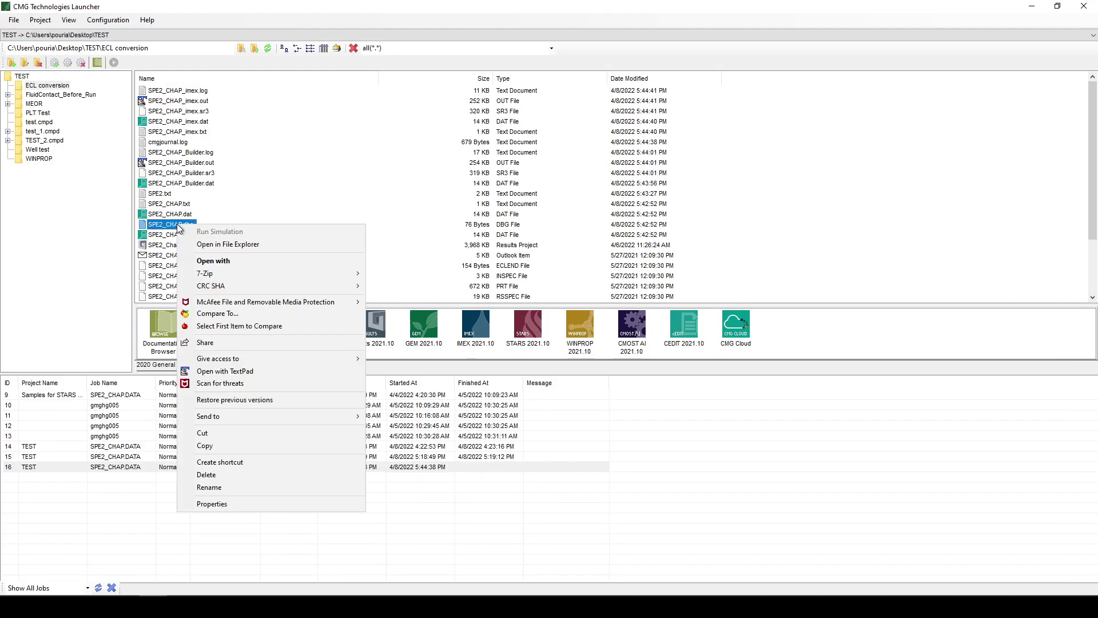
pyautogui.click(230, 371)
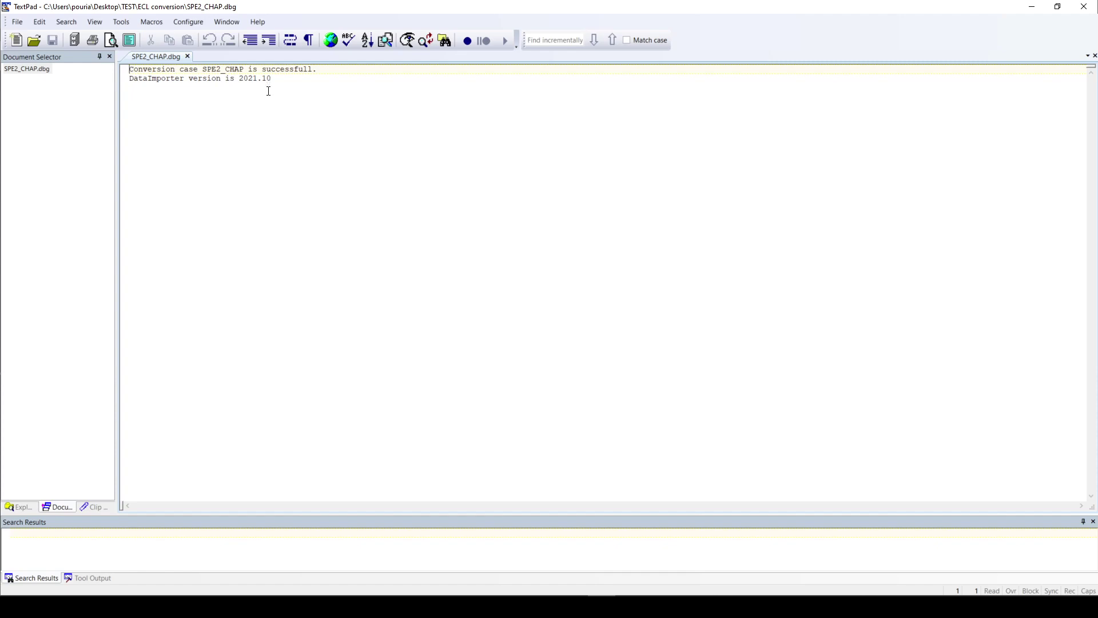
pyautogui.click(1082, 6)
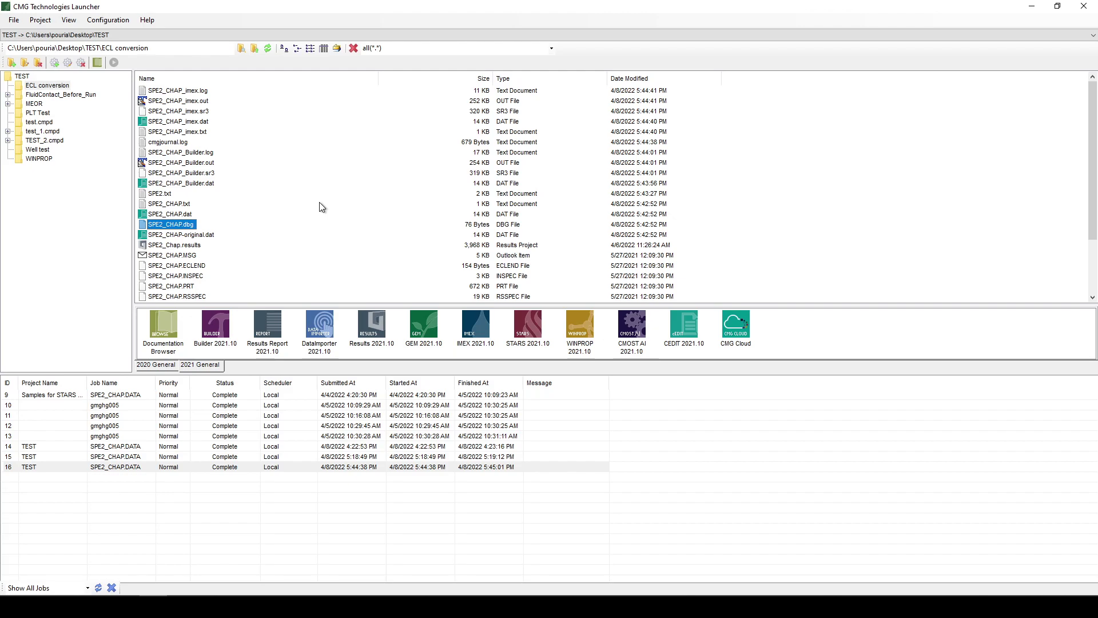
pyautogui.scroll(-2, 262, 168)
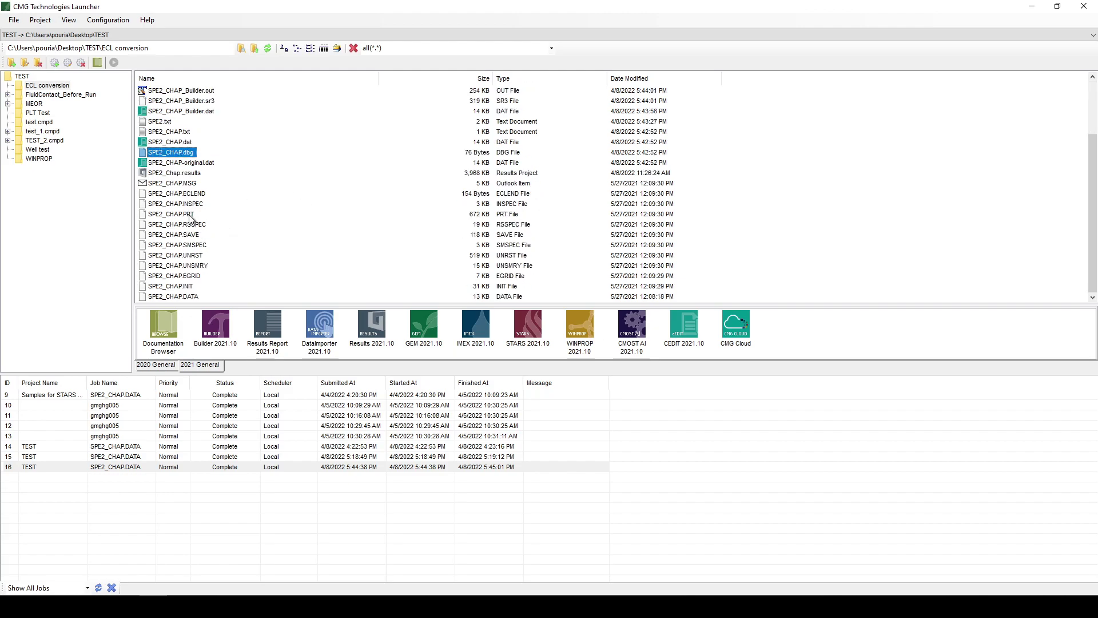
# View SPE2_CHAP.PRT in TextPad in the background and SPE2_CHAP_imex.out in TextPad.
pyautogui.rightClick(189, 215)
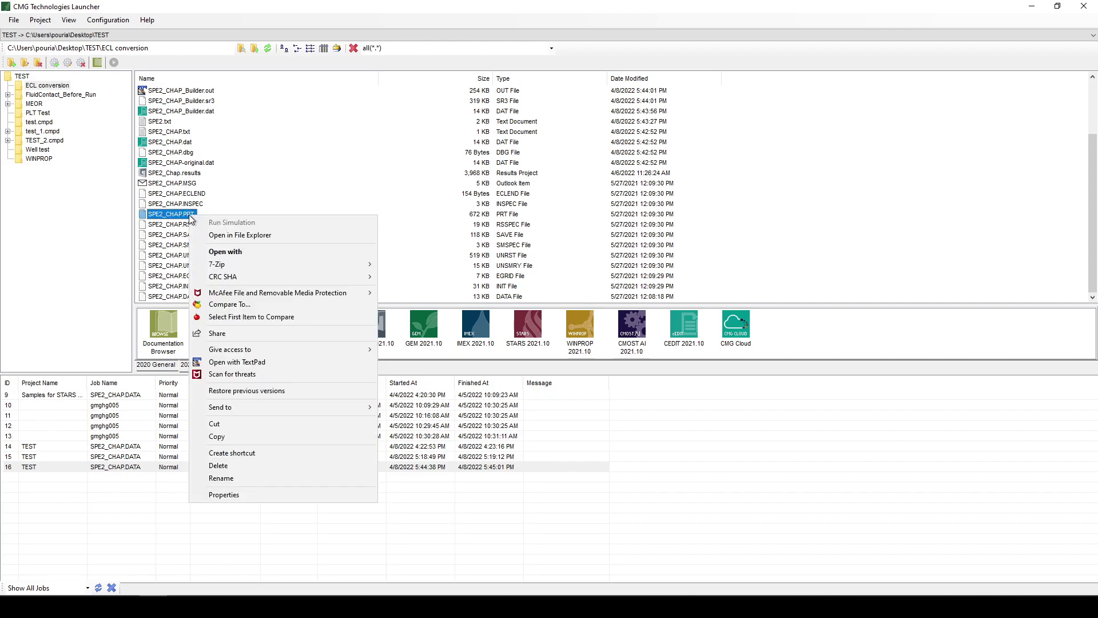
pyautogui.click(237, 362)
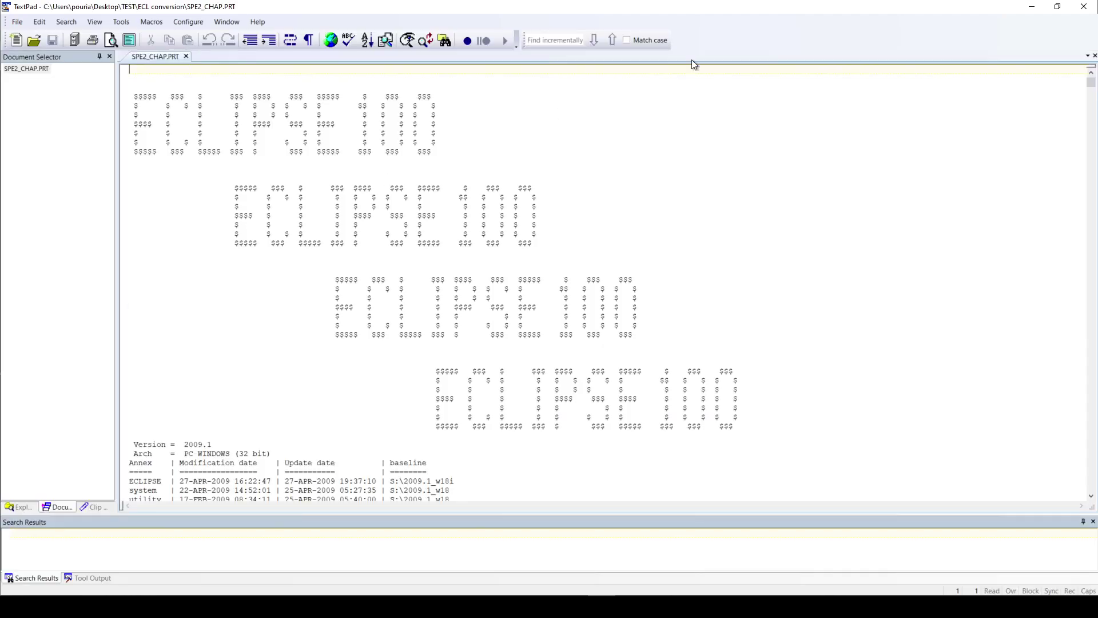
pyautogui.click(1032, 7)
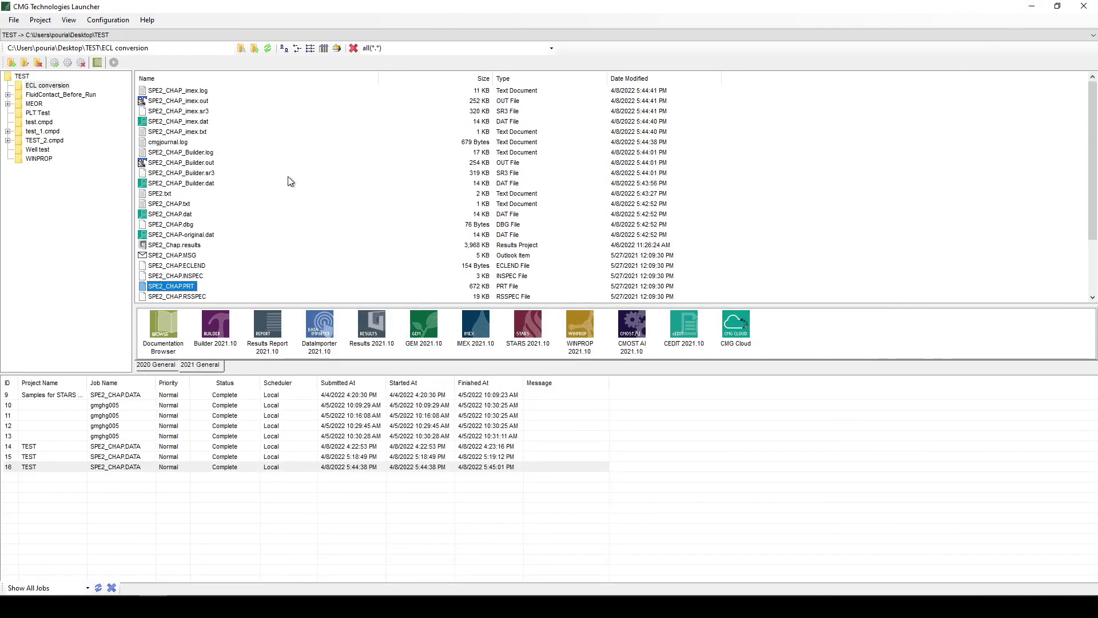
pyautogui.rightClick(195, 101)
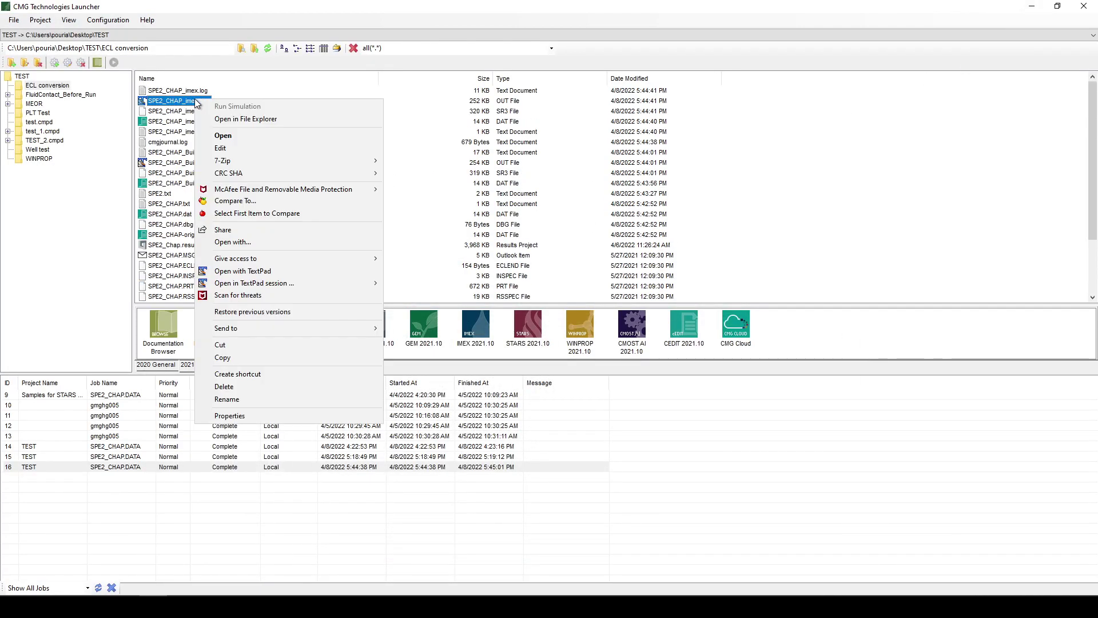
pyautogui.click(236, 271)
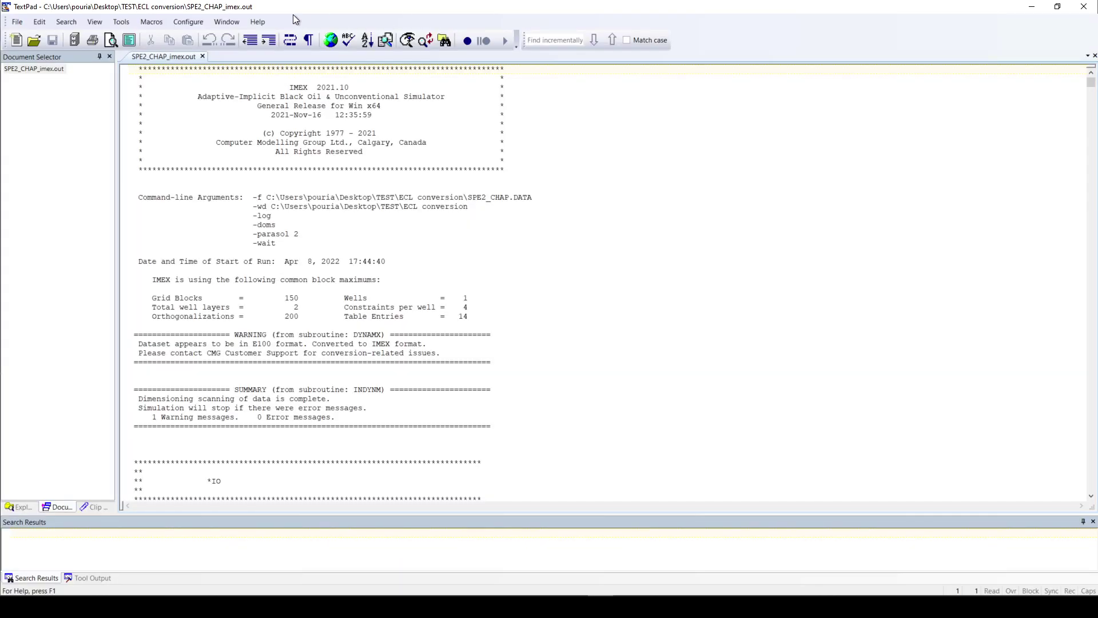
# Tile the IMEX output right and the Eclipse print file left, and start a text search.
pyautogui.moveTo(285, 12); pyautogui.dragTo(1094, 257)
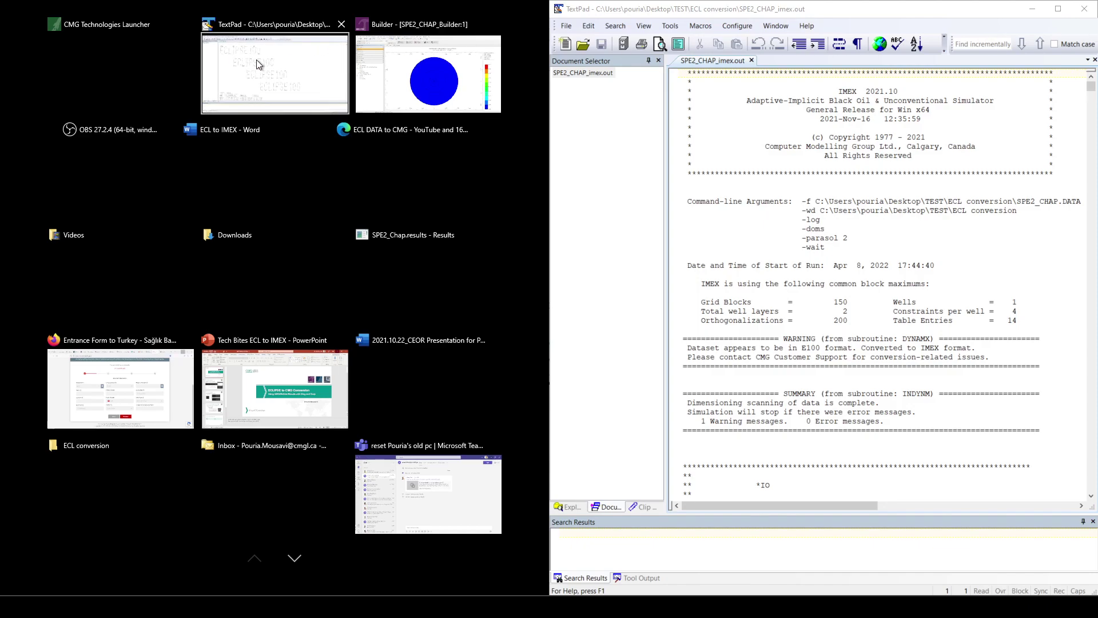
pyautogui.click(274, 73)
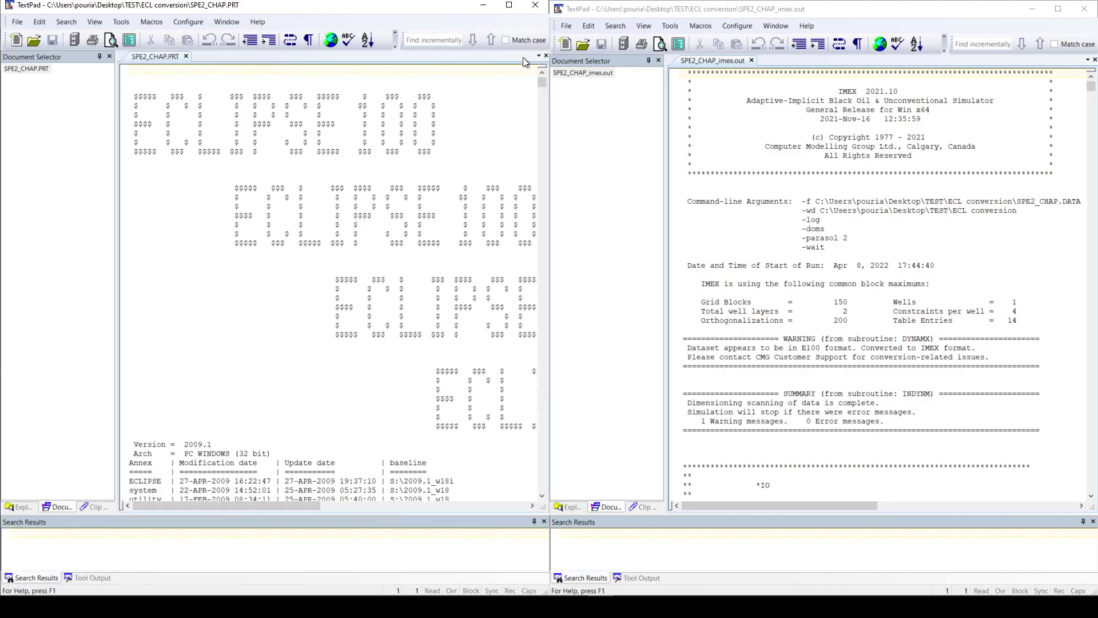
pyautogui.click(394, 41)
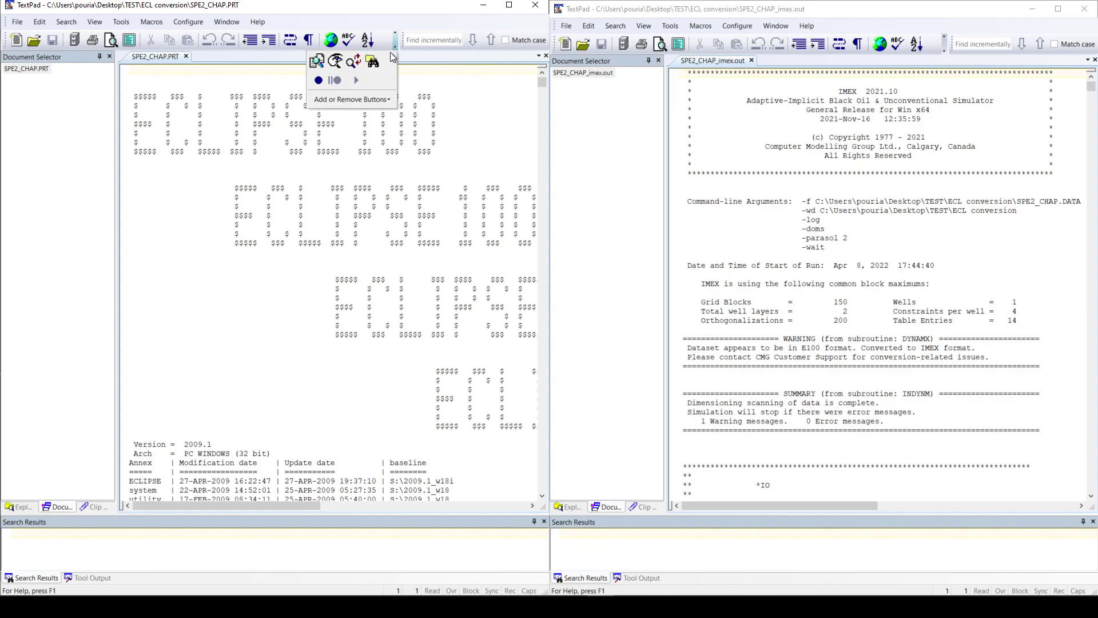
pyautogui.click(335, 60)
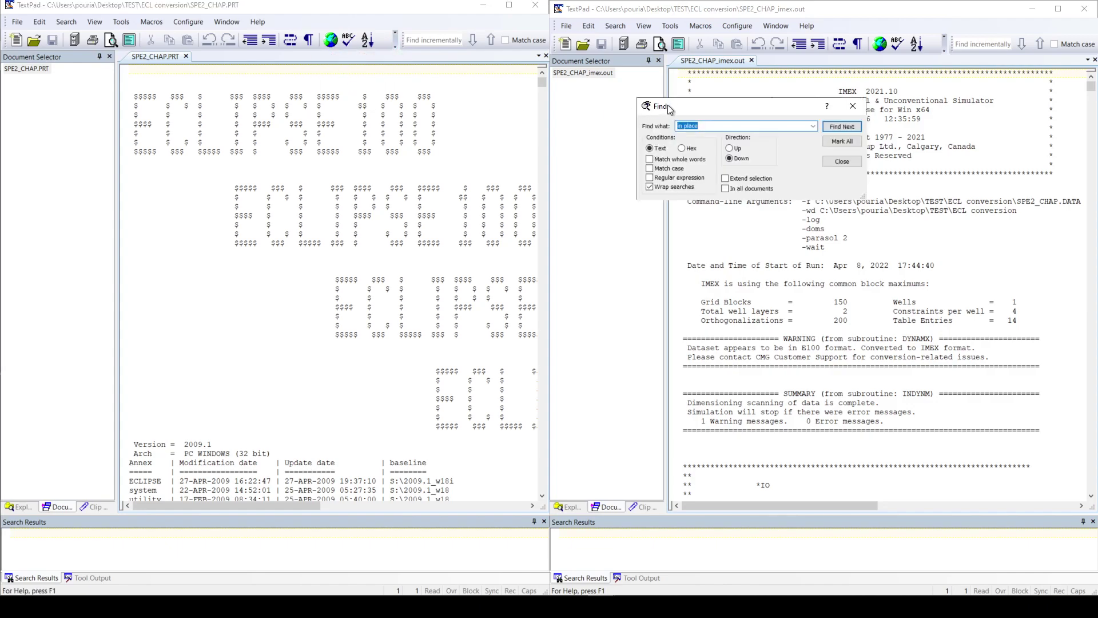
# Find 'in place' in the Eclipse print file to reach the FIELD TOTALS in-place row.
pyautogui.moveTo(670, 109)
pyautogui.mouseDown()
pyautogui.moveTo(680, 115)
pyautogui.moveTo(264, 115)
pyautogui.mouseUp()
pyautogui.click(386, 135)
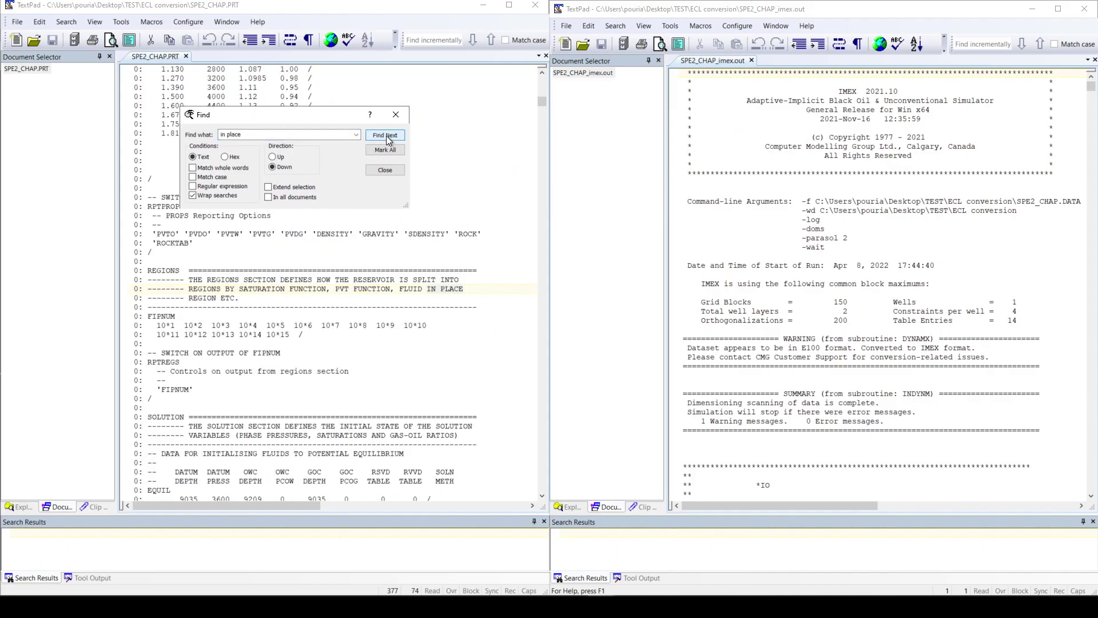
pyautogui.click(386, 136)
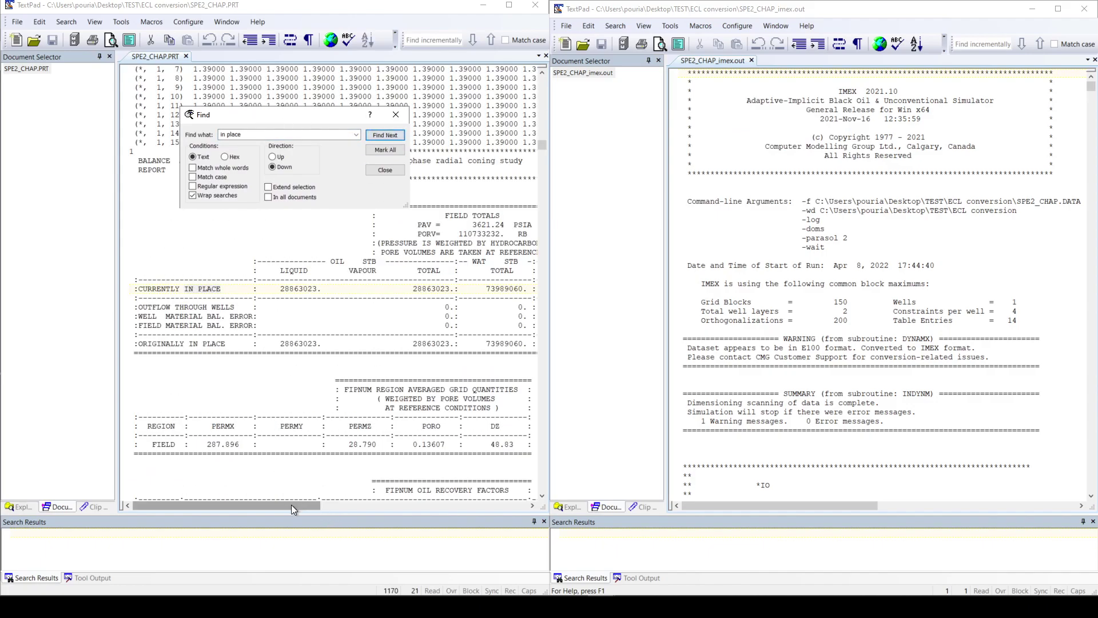
pyautogui.click(384, 169)
pyautogui.moveTo(255, 506); pyautogui.dragTo(319, 505)
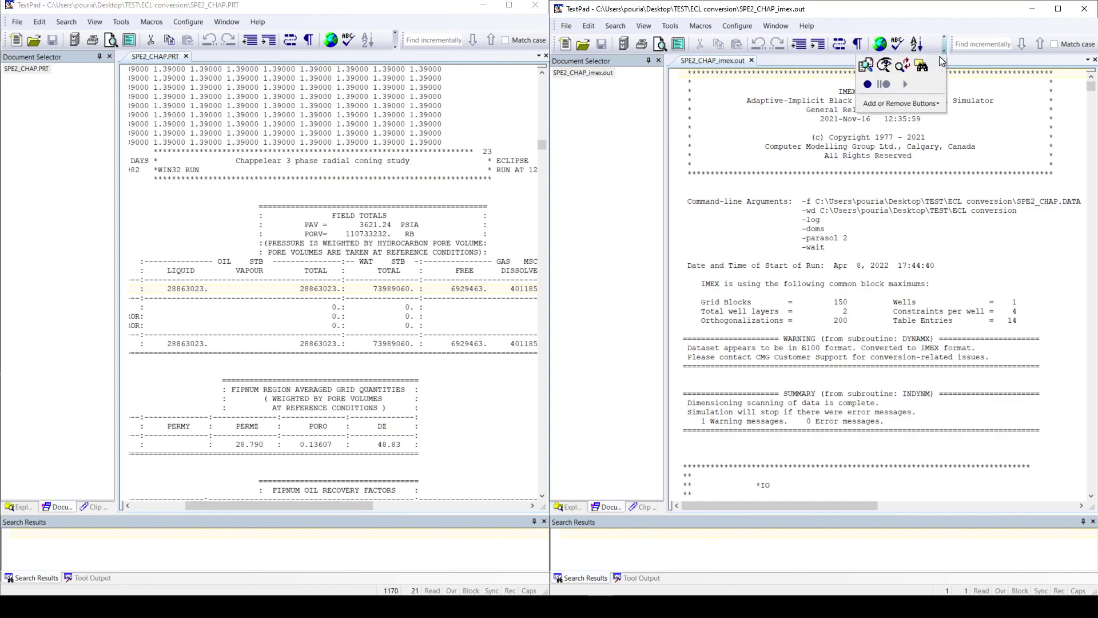
# Find 'in place' in the IMEX output to reach its material-in-place summary line.
pyautogui.click(880, 45)
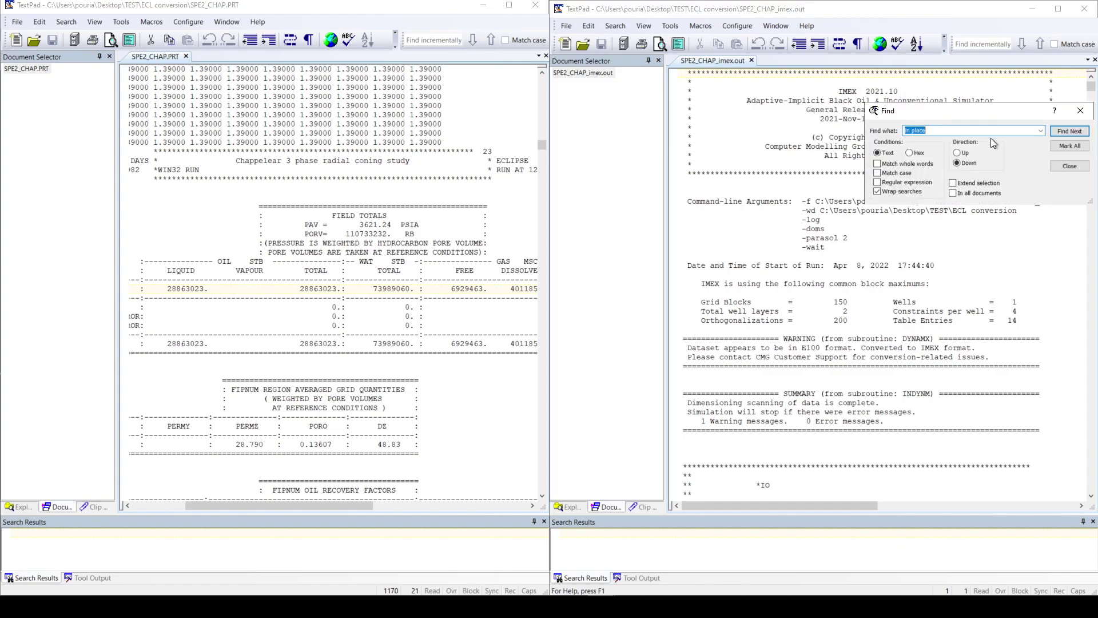
pyautogui.click(1067, 131)
pyautogui.click(1068, 131)
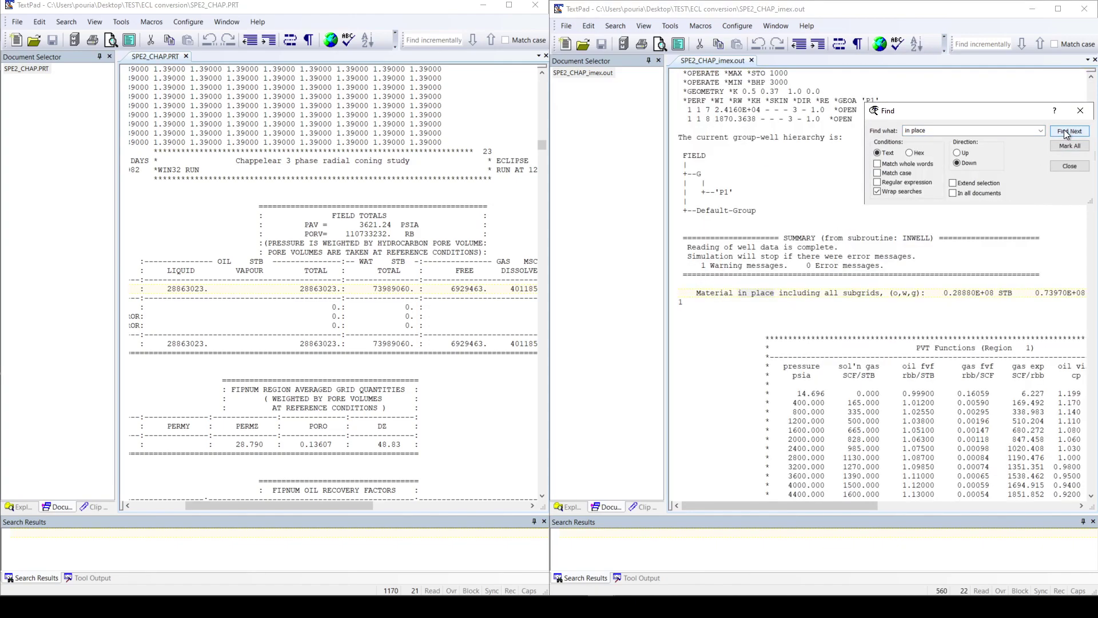
pyautogui.moveTo(828, 506)
pyautogui.mouseDown()
pyautogui.moveTo(942, 500)
pyautogui.moveTo(929, 500)
pyautogui.mouseUp()
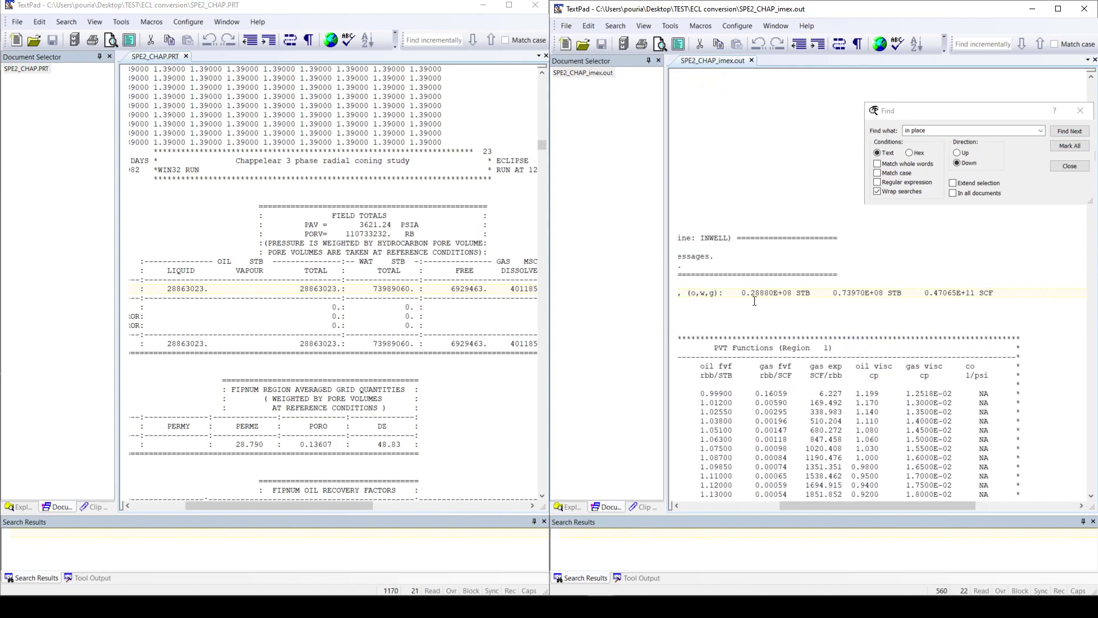
# Mark matching oil, water and gas in place in both files (28863023 vs 0.28880E+08, 73989060 vs 0.73970E+08, 47047995 vs 0.47065E+11).
pyautogui.moveTo(300, 289); pyautogui.dragTo(375, 290)
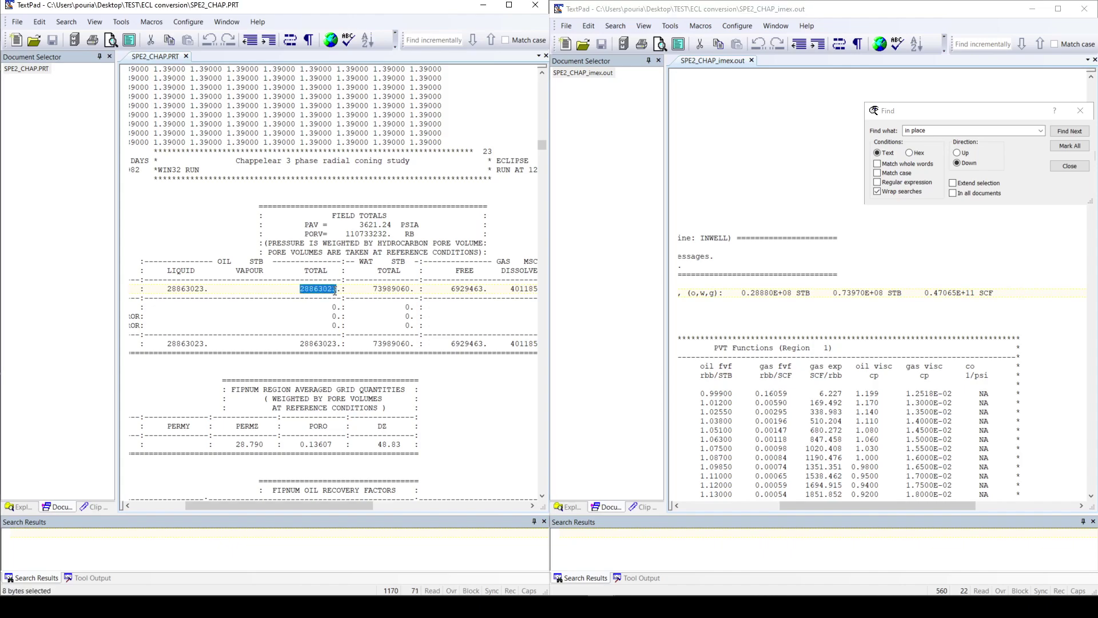
pyautogui.moveTo(742, 293); pyautogui.dragTo(797, 293)
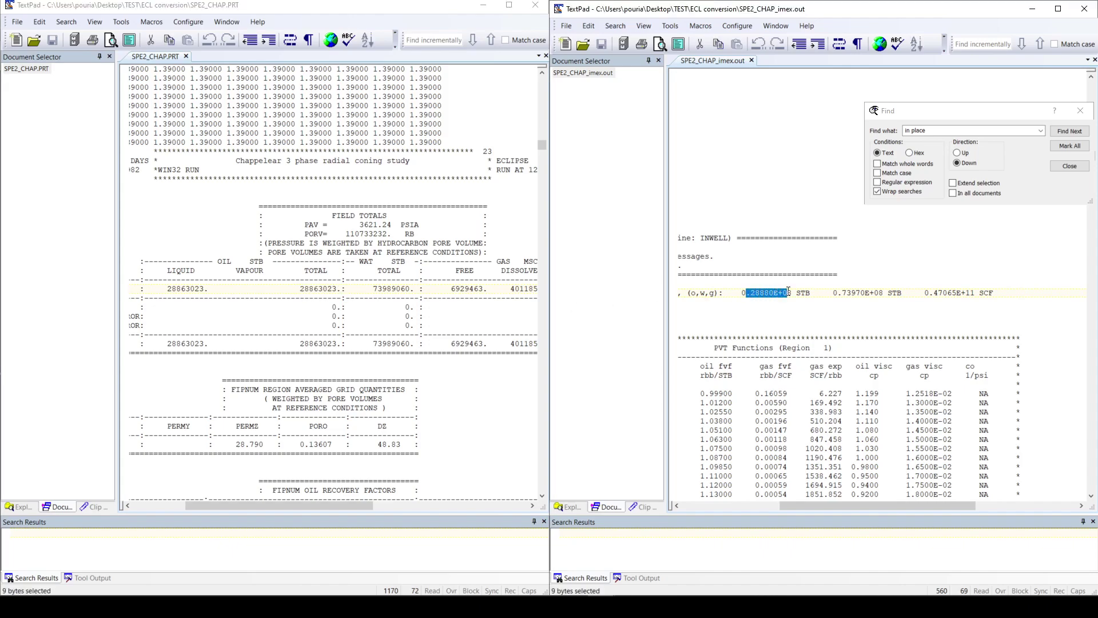
pyautogui.moveTo(371, 289); pyautogui.dragTo(415, 289)
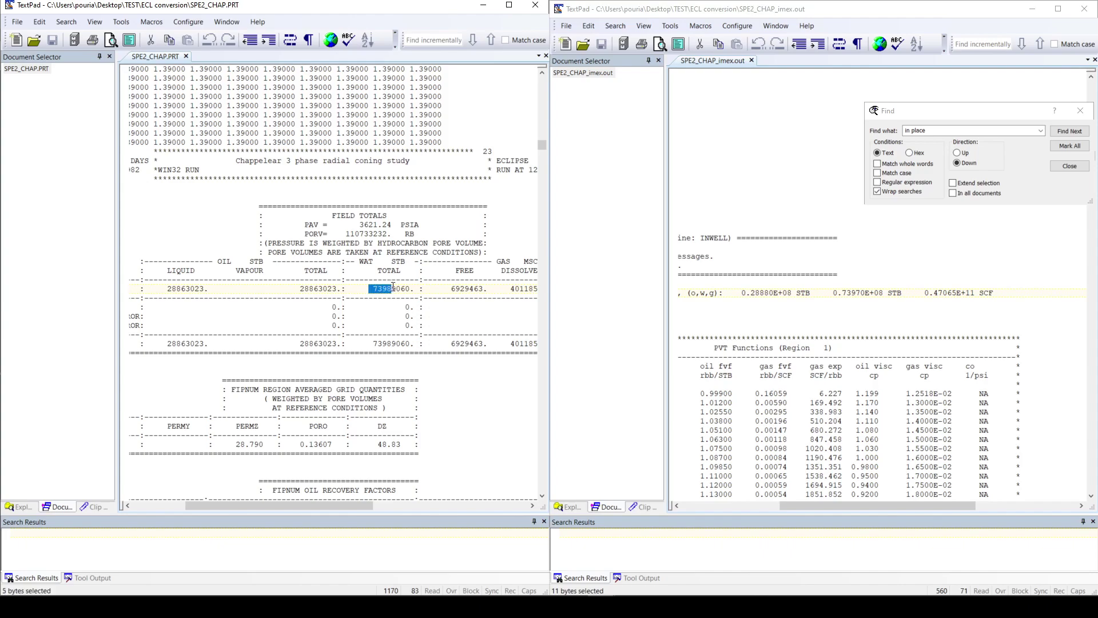
pyautogui.moveTo(833, 292); pyautogui.dragTo(890, 293)
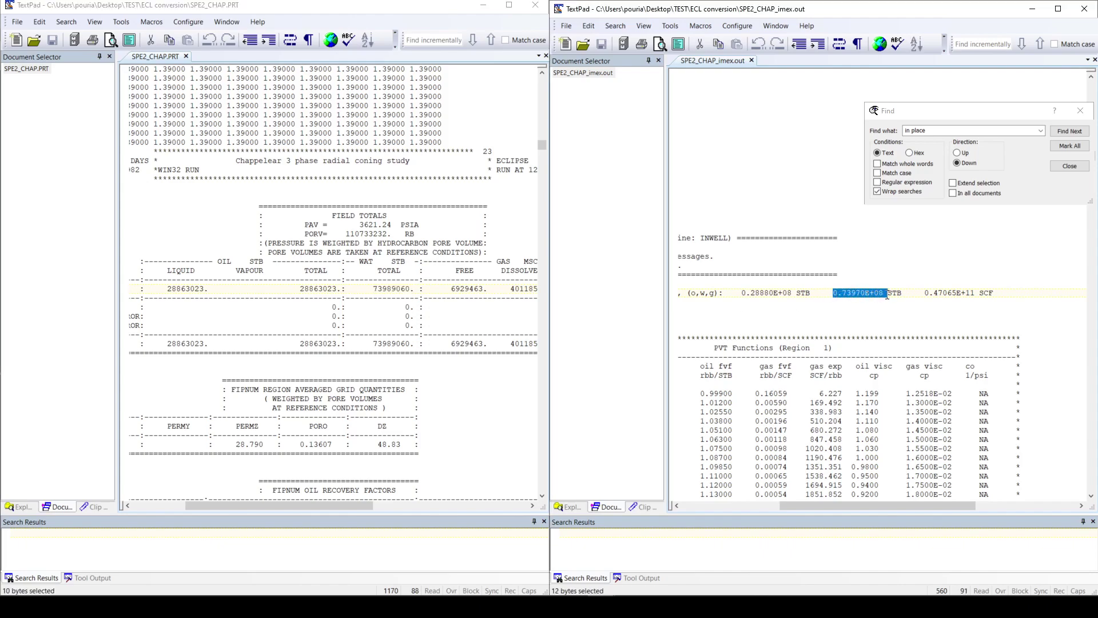
pyautogui.click(362, 361)
pyautogui.moveTo(350, 506); pyautogui.dragTo(429, 505)
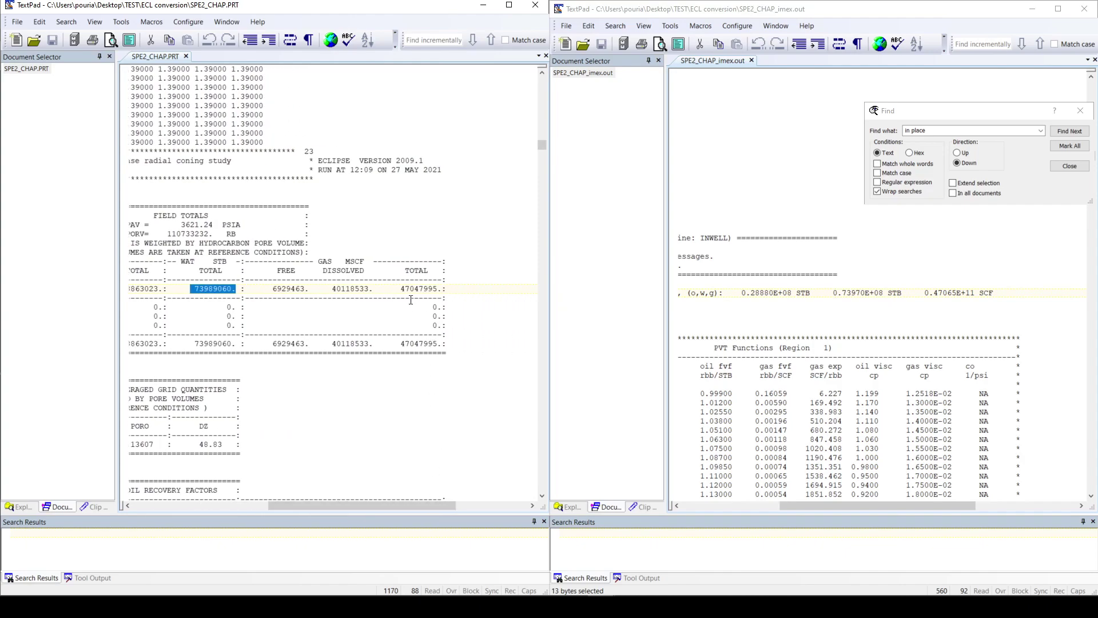
pyautogui.moveTo(401, 289); pyautogui.dragTo(439, 290)
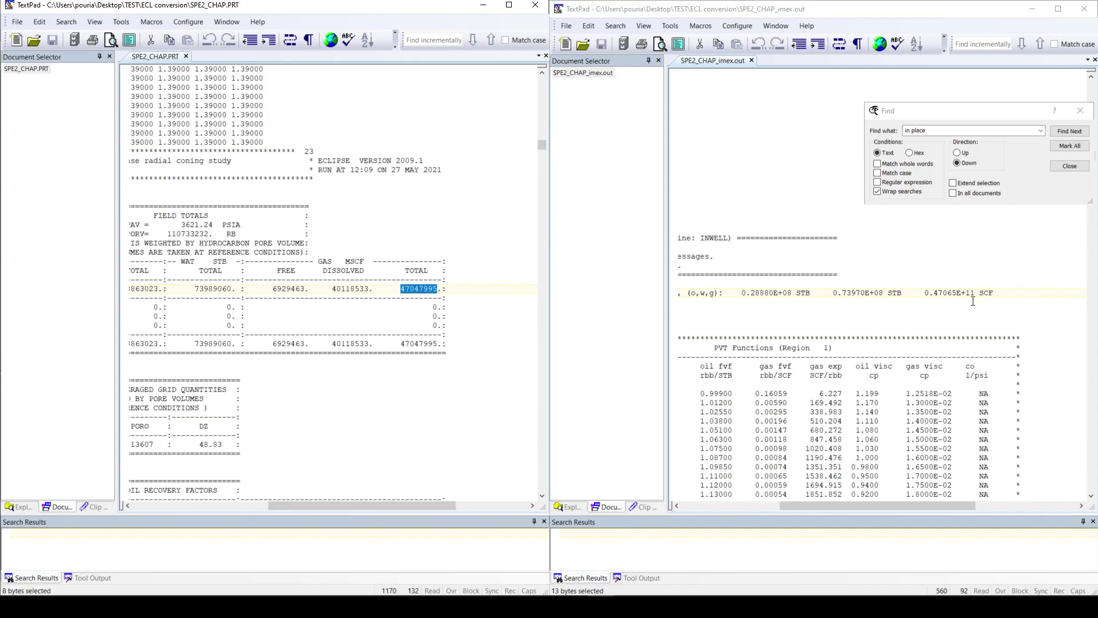
pyautogui.moveTo(916, 291); pyautogui.dragTo(675, 294)
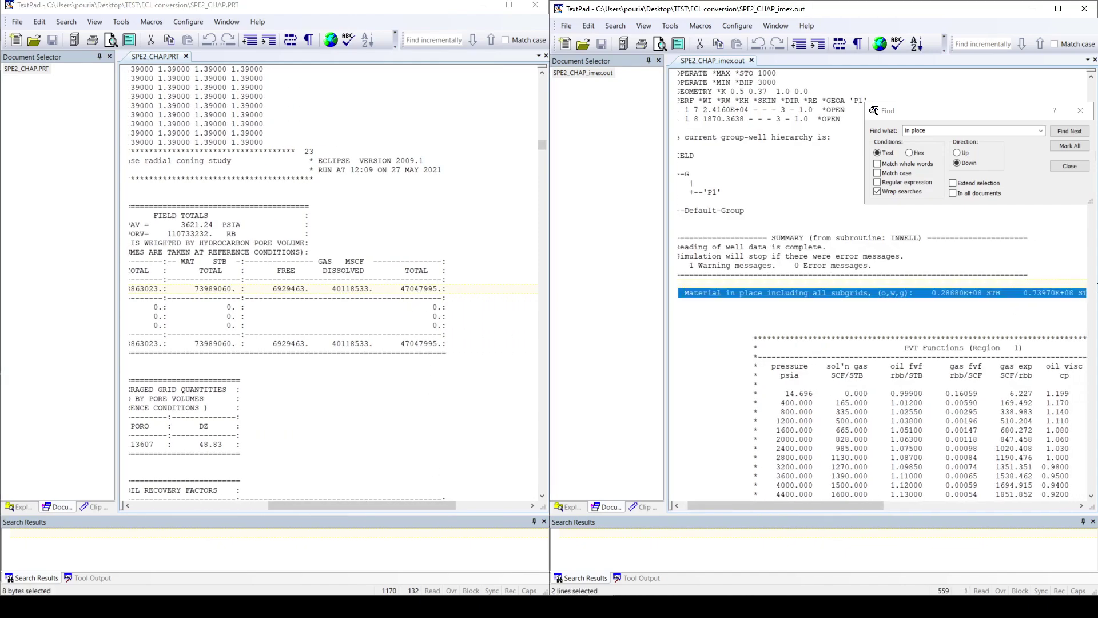
pyautogui.moveTo(998, 292); pyautogui.dragTo(1078, 295)
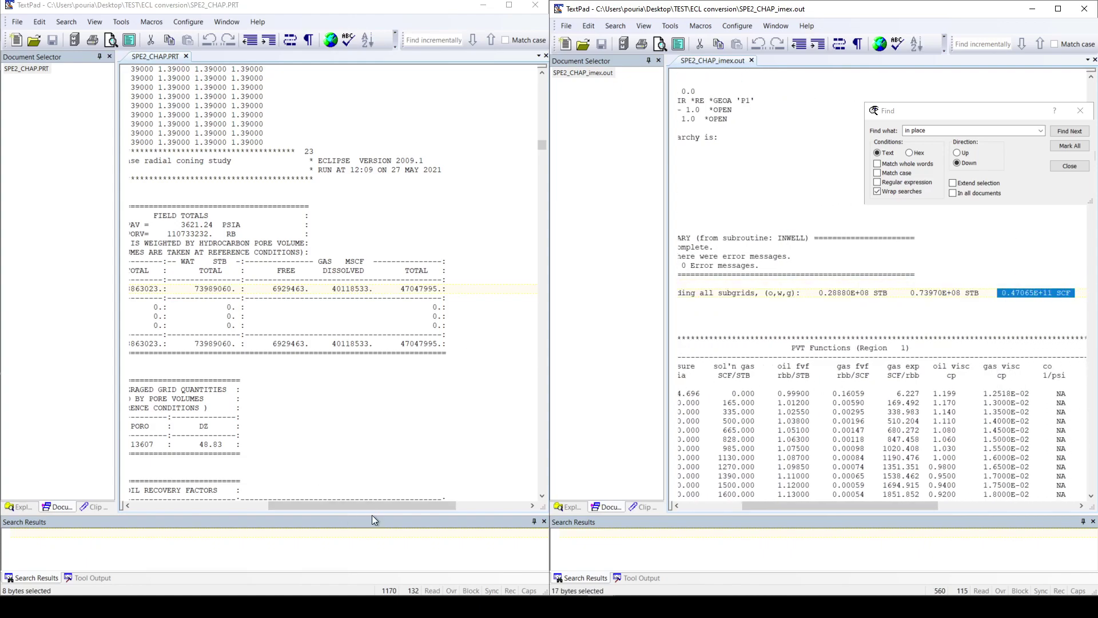
pyautogui.moveTo(373, 511); pyautogui.dragTo(333, 514)
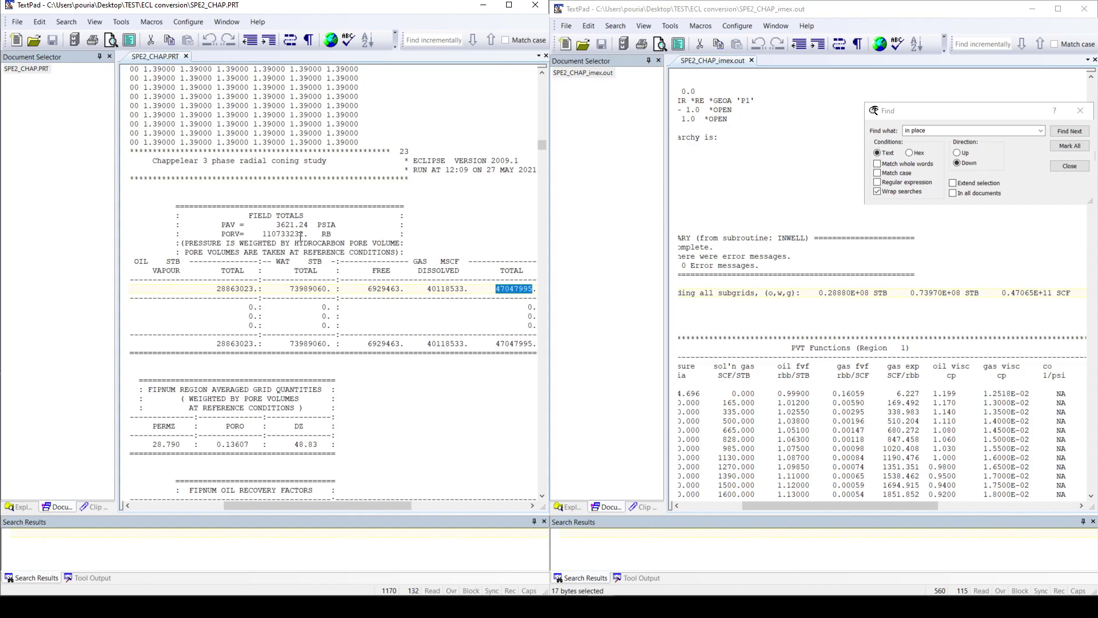
# Clear the selection and search the IMEX output again to reach the sector summary.
pyautogui.moveTo(247, 217); pyautogui.dragTo(342, 233)
pyautogui.click(341, 234)
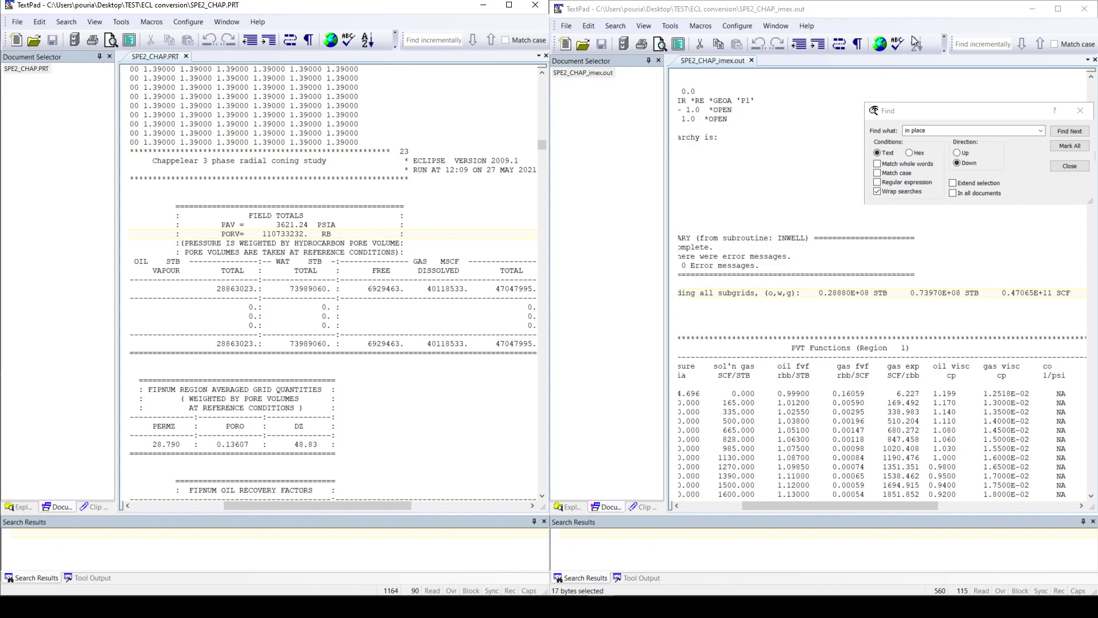
pyautogui.click(944, 53)
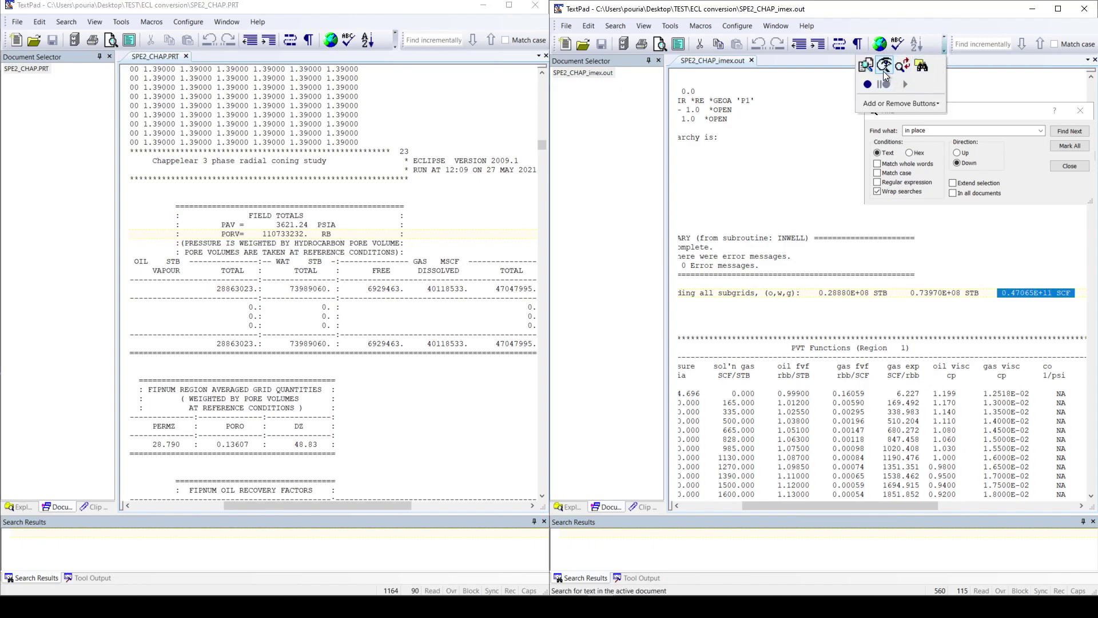
pyautogui.click(884, 67)
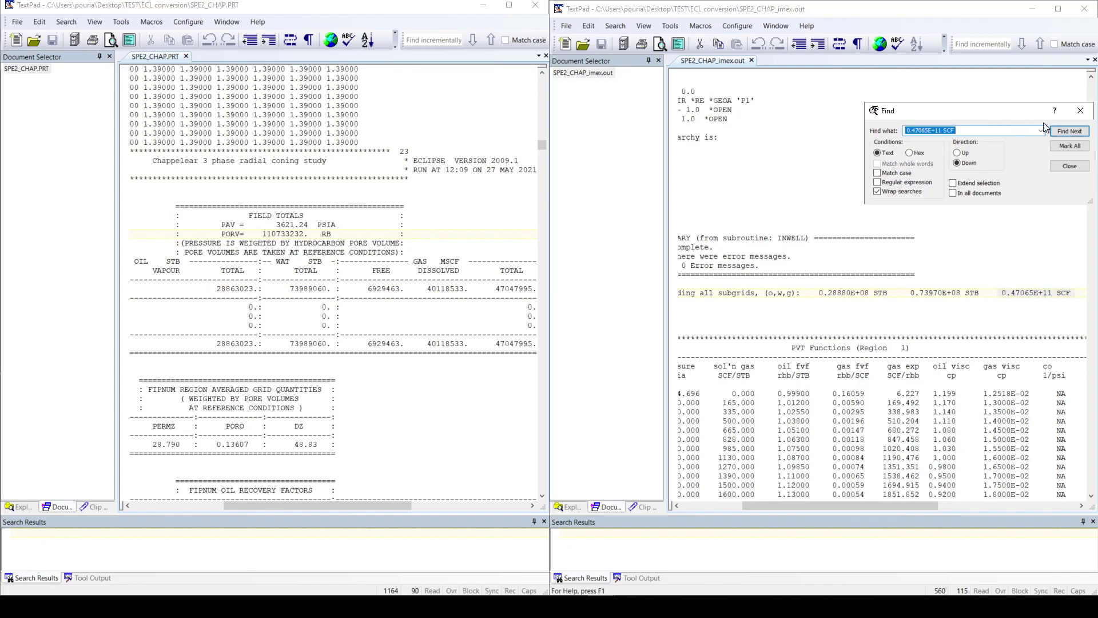
pyautogui.click(1064, 131)
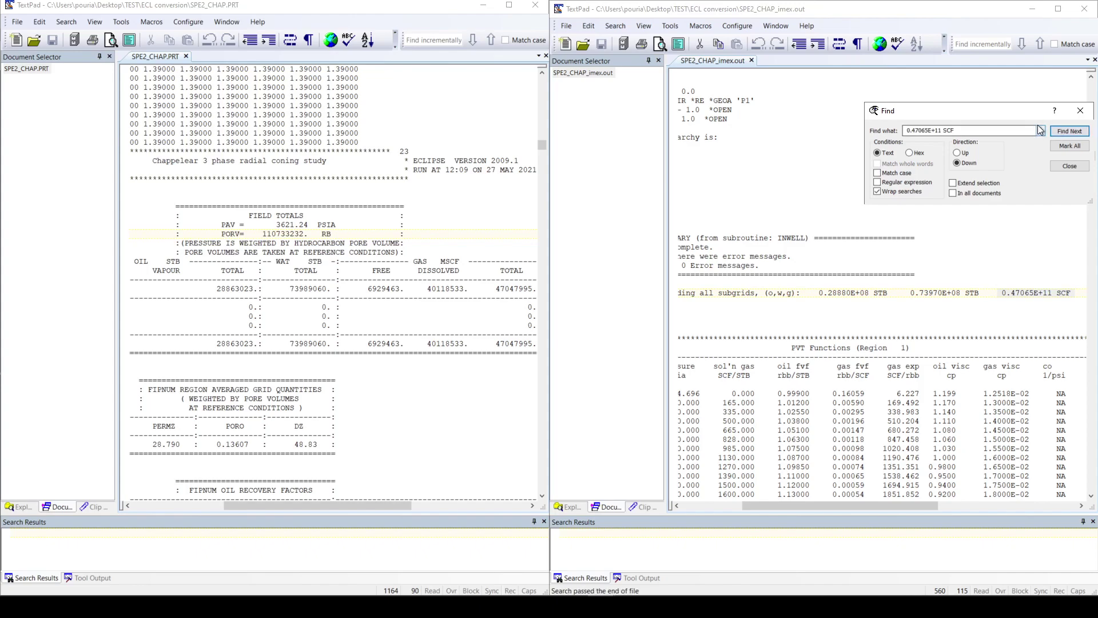
pyautogui.click(1040, 130)
pyautogui.click(915, 147)
pyautogui.click(1069, 130)
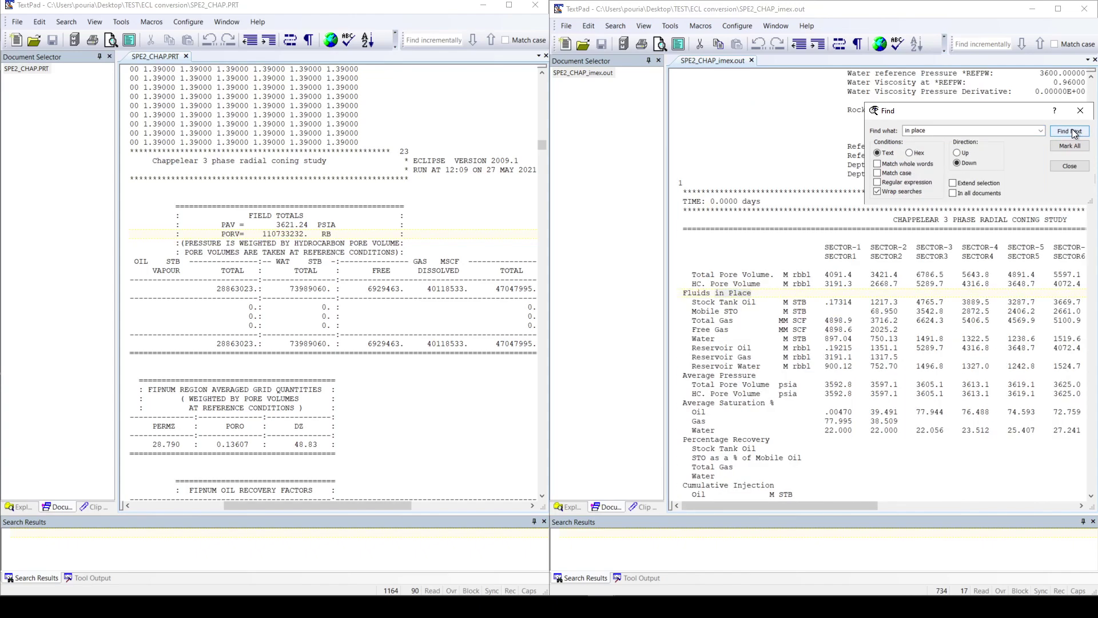
pyautogui.moveTo(772, 504); pyautogui.dragTo(1015, 505)
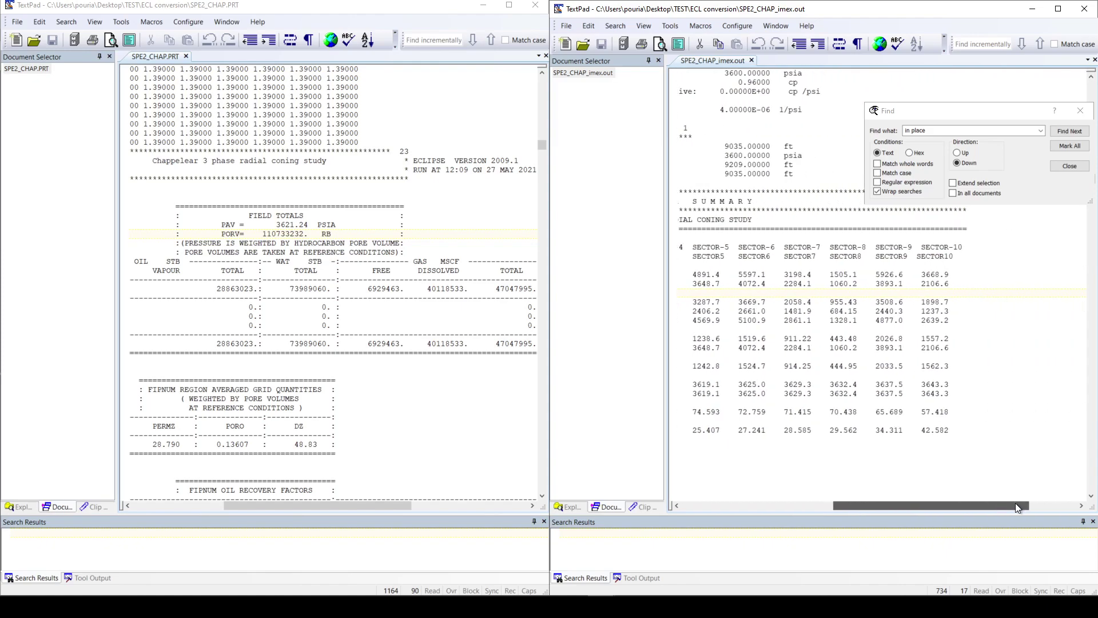
pyautogui.scroll(-10, 944, 386)
pyautogui.scroll(-10, 943, 385)
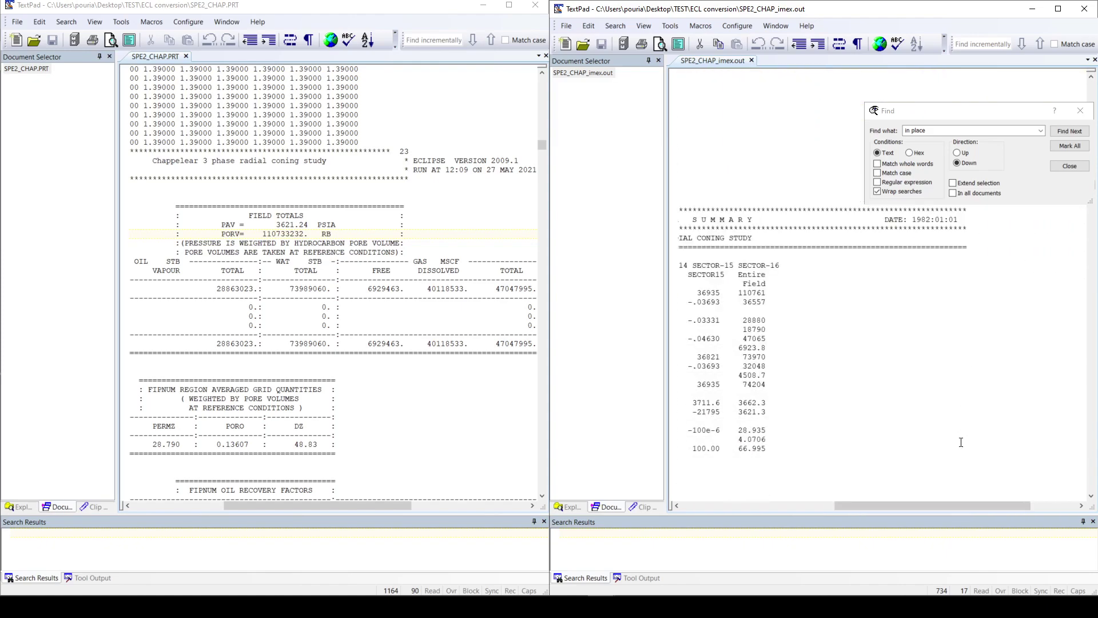
pyautogui.moveTo(906, 503)
pyautogui.mouseDown()
pyautogui.moveTo(780, 511)
pyautogui.moveTo(827, 515)
pyautogui.moveTo(704, 506)
pyautogui.mouseUp()
pyautogui.scroll(-2, 843, 298)
# Mark matching pore volumes (110761 vs 110733232) and average pressures (3621.3 vs 3621.24 psia) in both files.
pyautogui.moveTo(987, 220); pyautogui.dragTo(738, 237)
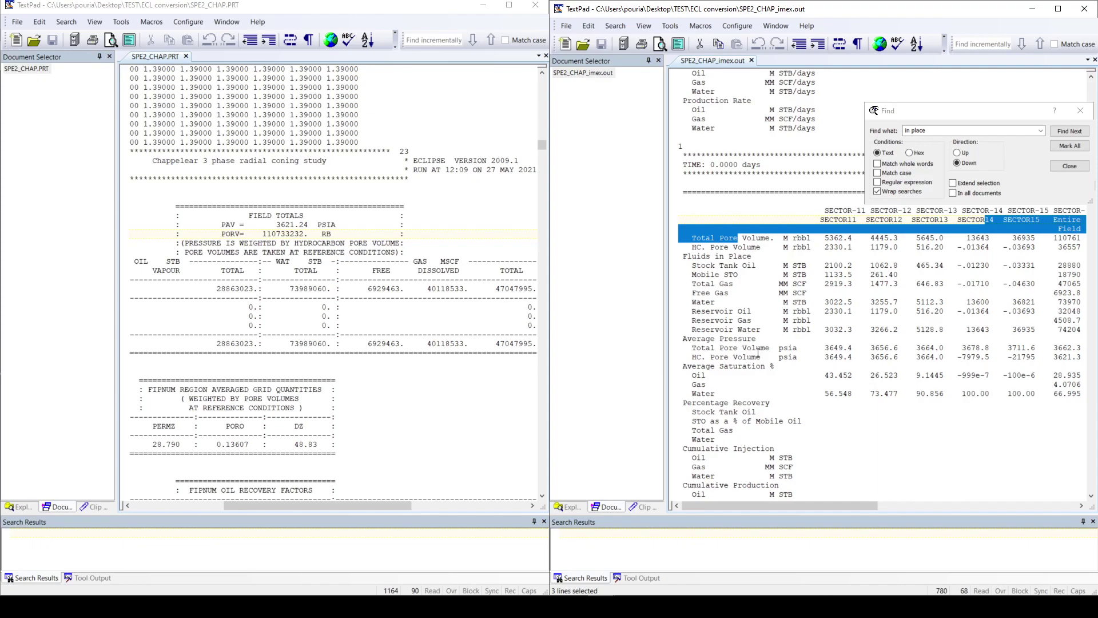
pyautogui.moveTo(773, 506); pyautogui.dragTo(873, 506)
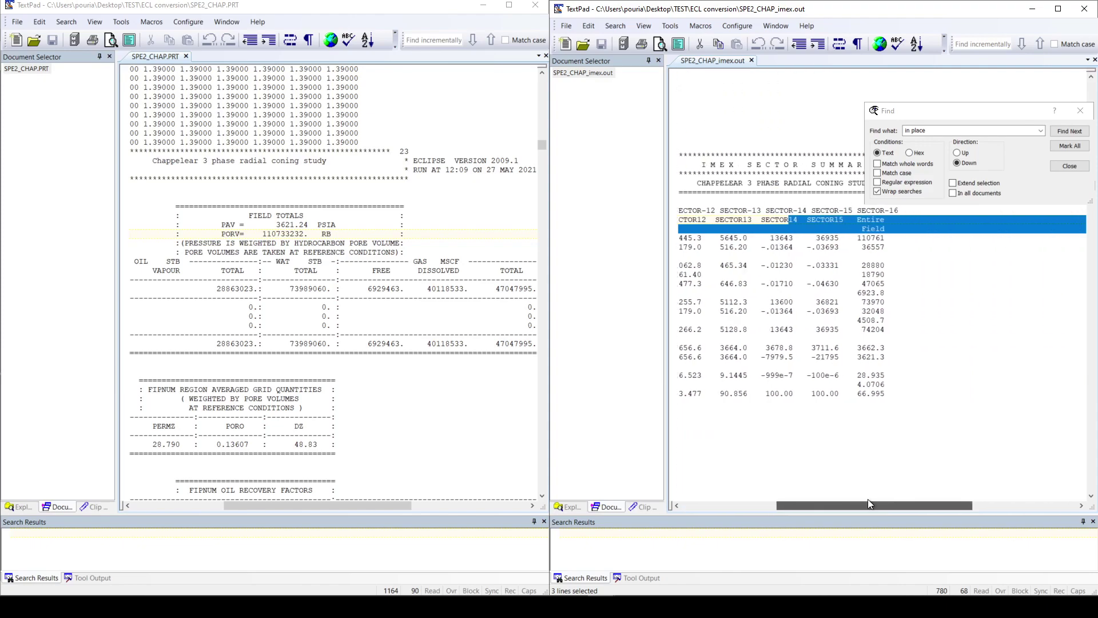
pyautogui.doubleClick(813, 237)
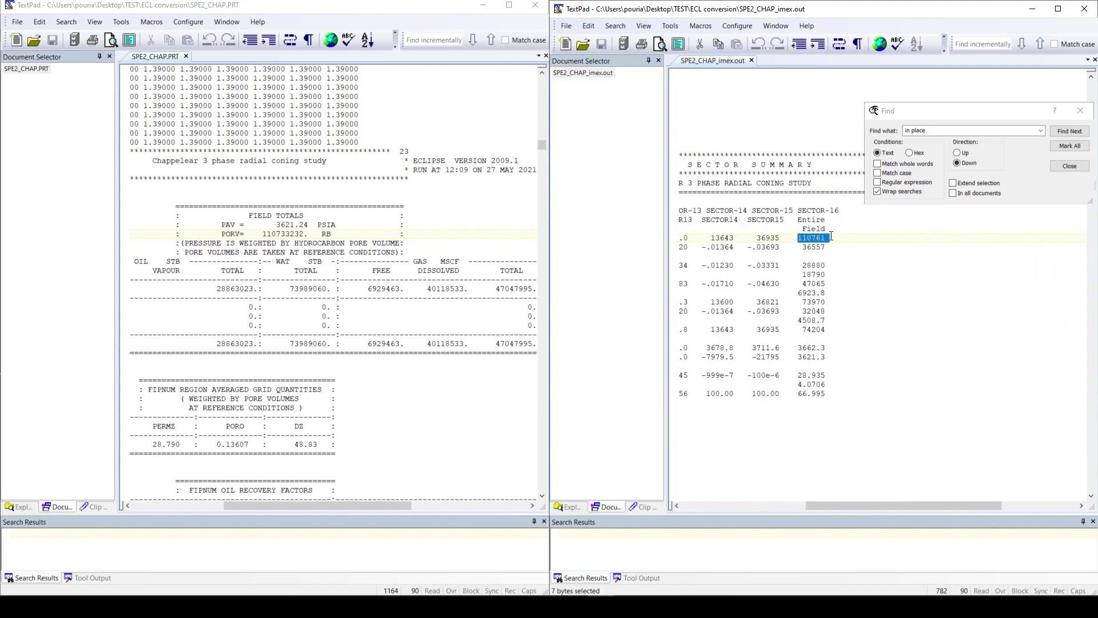
pyautogui.moveTo(263, 233); pyautogui.dragTo(314, 234)
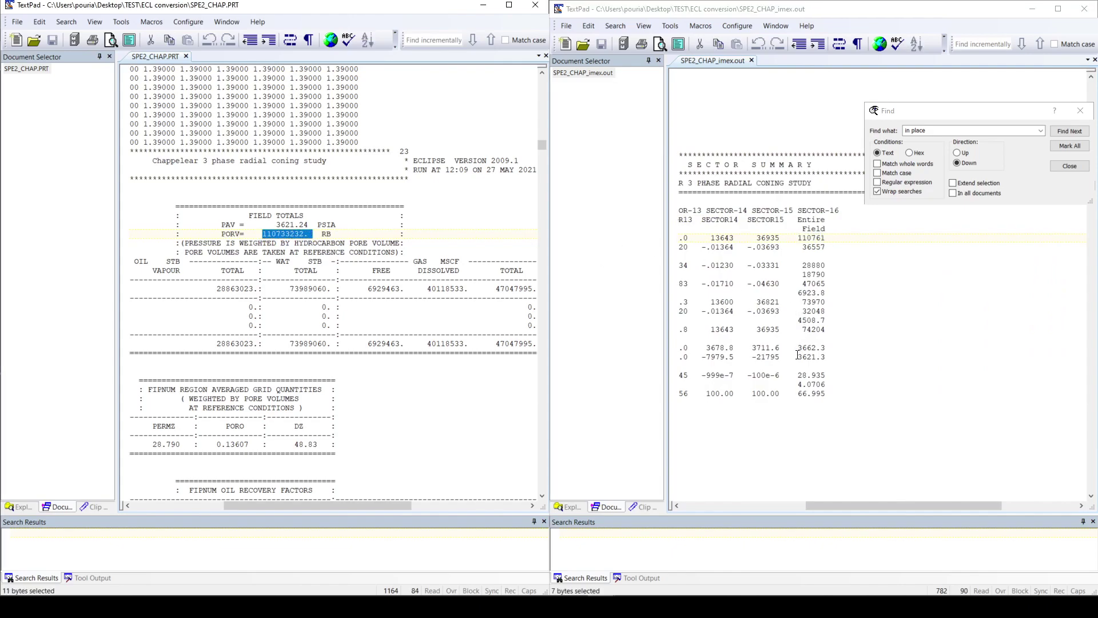
pyautogui.moveTo(797, 357); pyautogui.dragTo(833, 356)
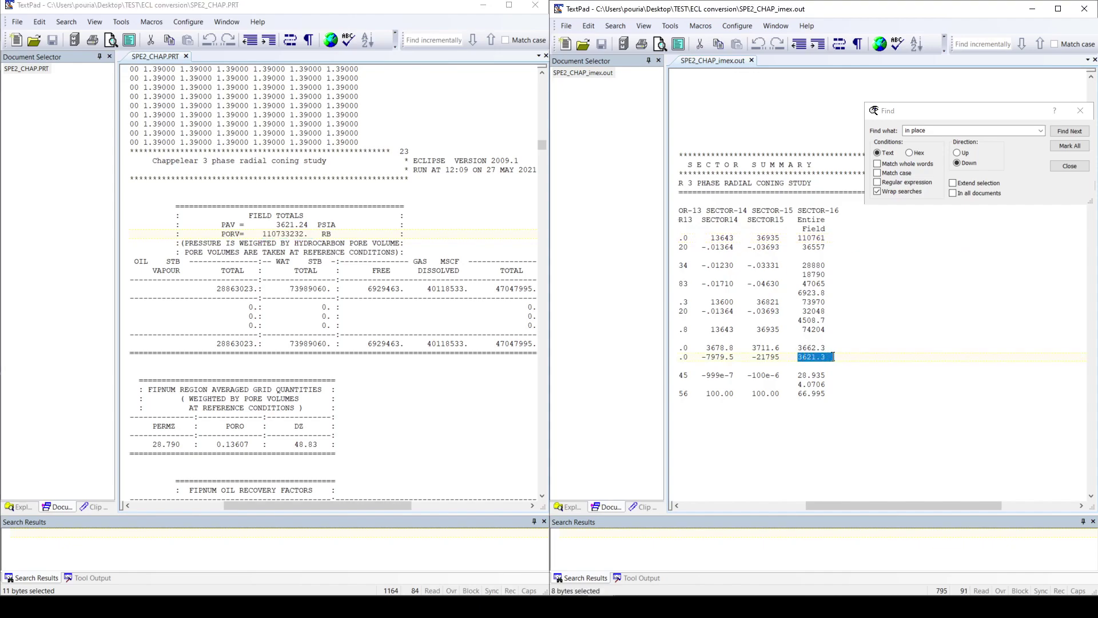
pyautogui.moveTo(273, 225); pyautogui.dragTo(310, 225)
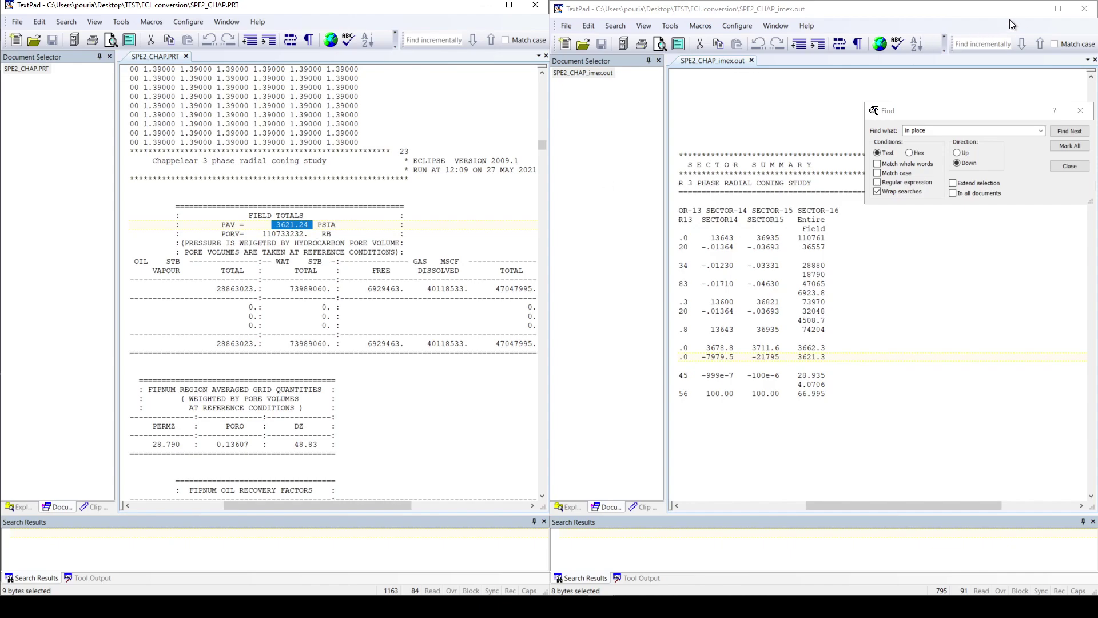
# Minimize the TextPad windows and drag SPE2_CHAP_imex.sr3 onto Results 2021.10 to load it.
pyautogui.click(1032, 10)
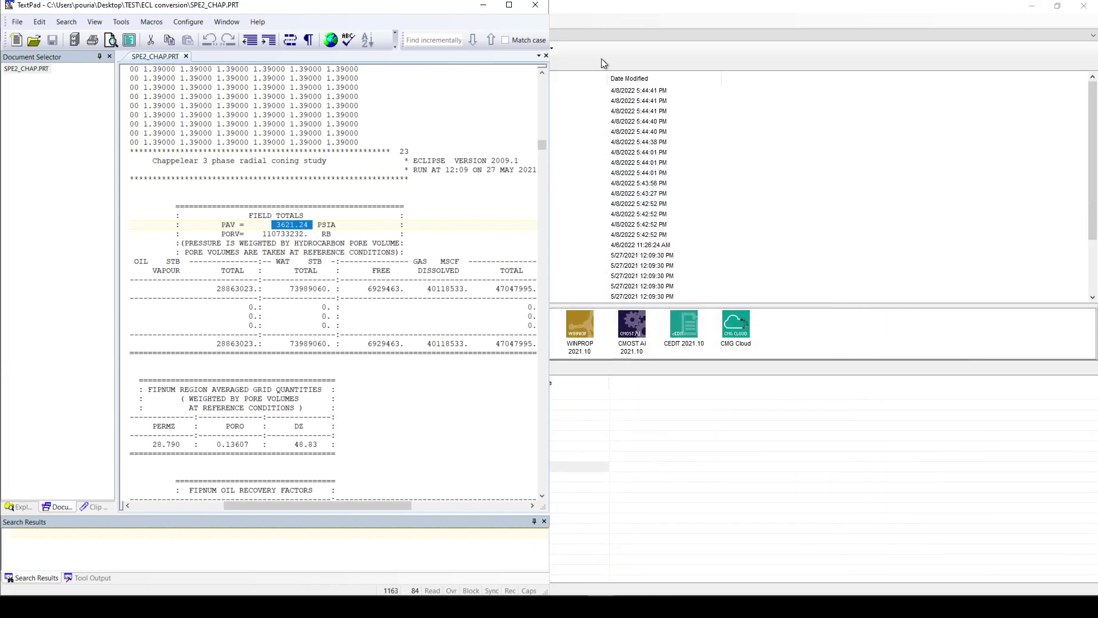
pyautogui.click(482, 5)
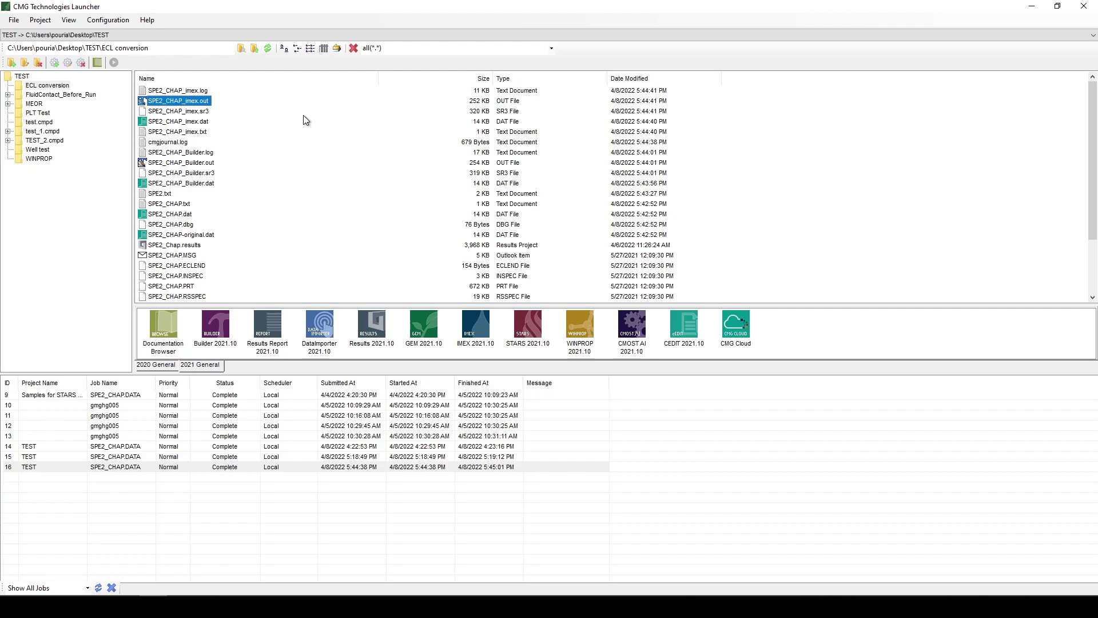
pyautogui.click(198, 113)
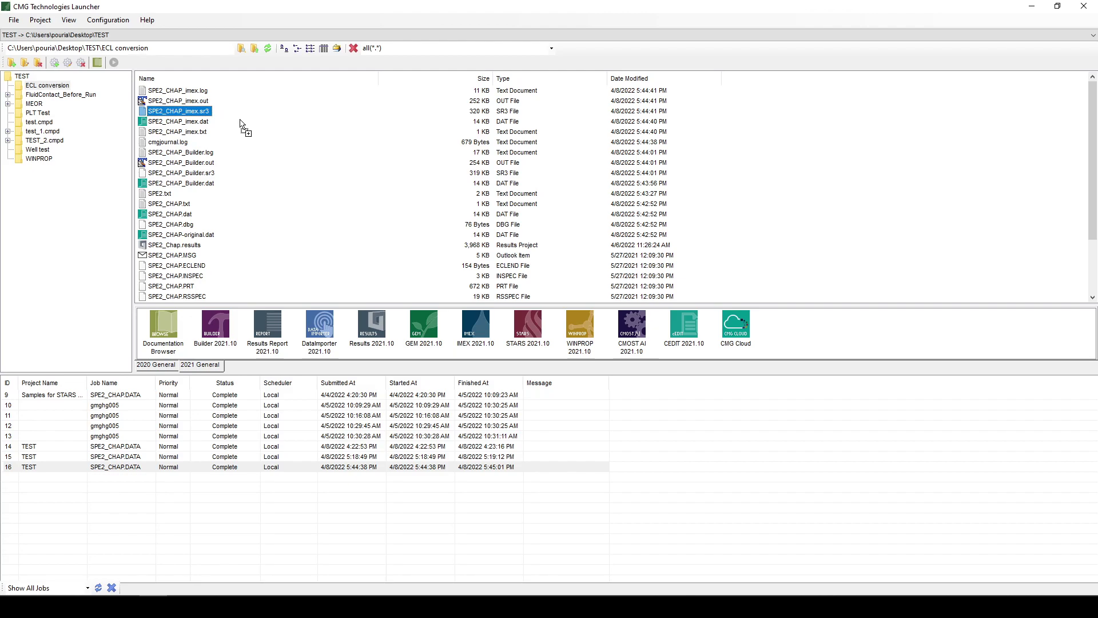
pyautogui.moveTo(243, 128); pyautogui.dragTo(374, 328)
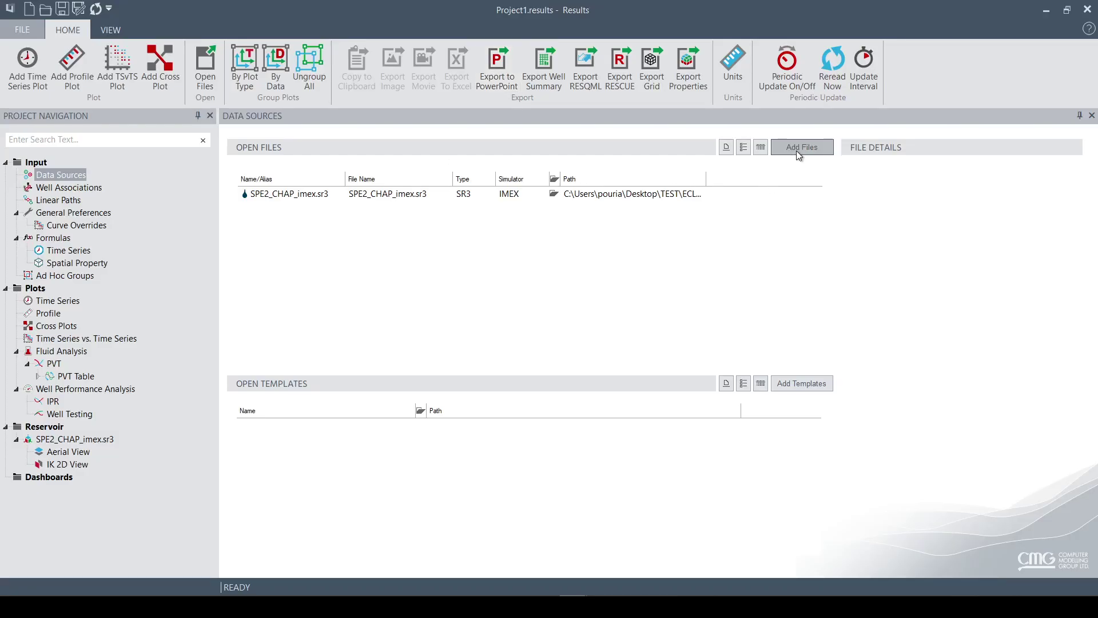
# Add SPE2_CHAP.SMSPEC as a second data source alongside the IMEX sr3 file.
pyautogui.click(796, 150)
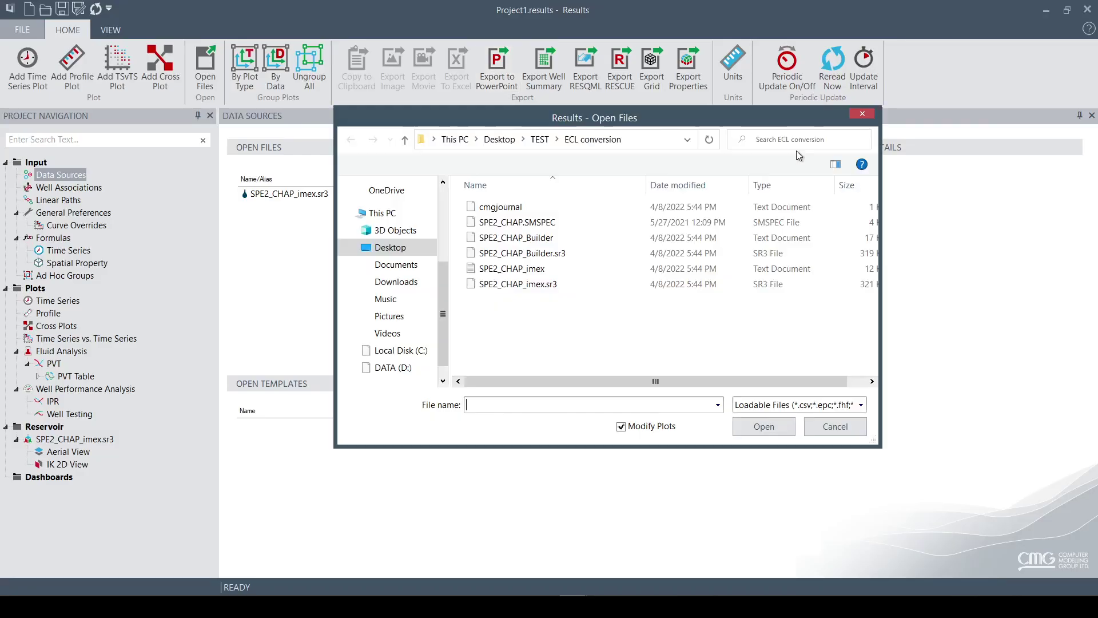
pyautogui.click(555, 224)
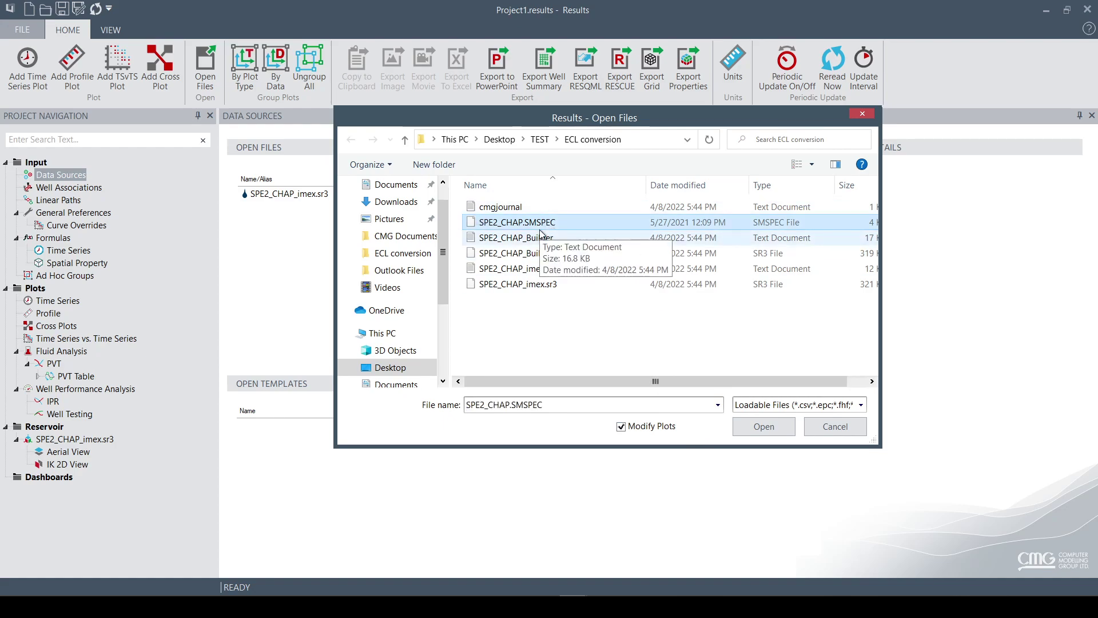
pyautogui.click(759, 428)
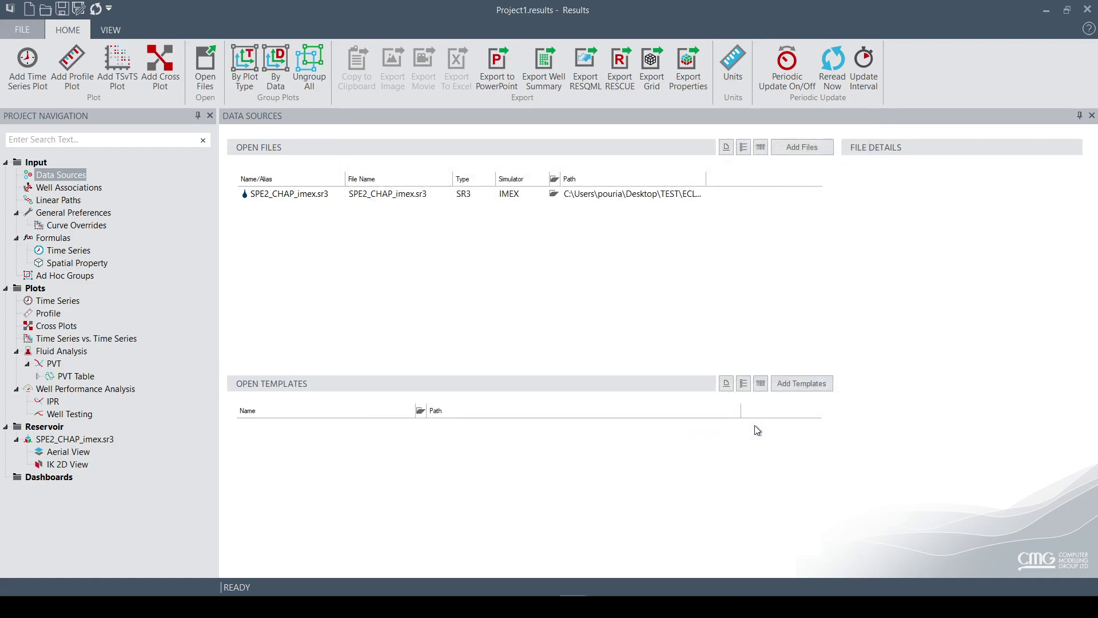
# Plot IMEX Oil Prod Cum SCTR for the Entire Field sector in a new time-series plot.
pyautogui.click(58, 300)
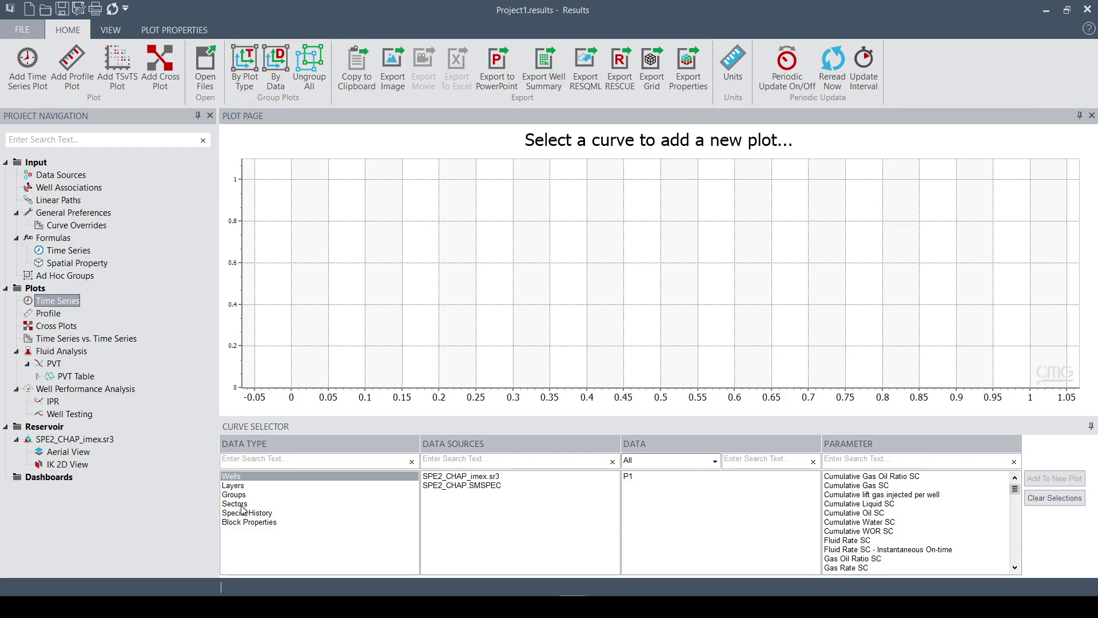
pyautogui.click(235, 504)
pyautogui.click(490, 476)
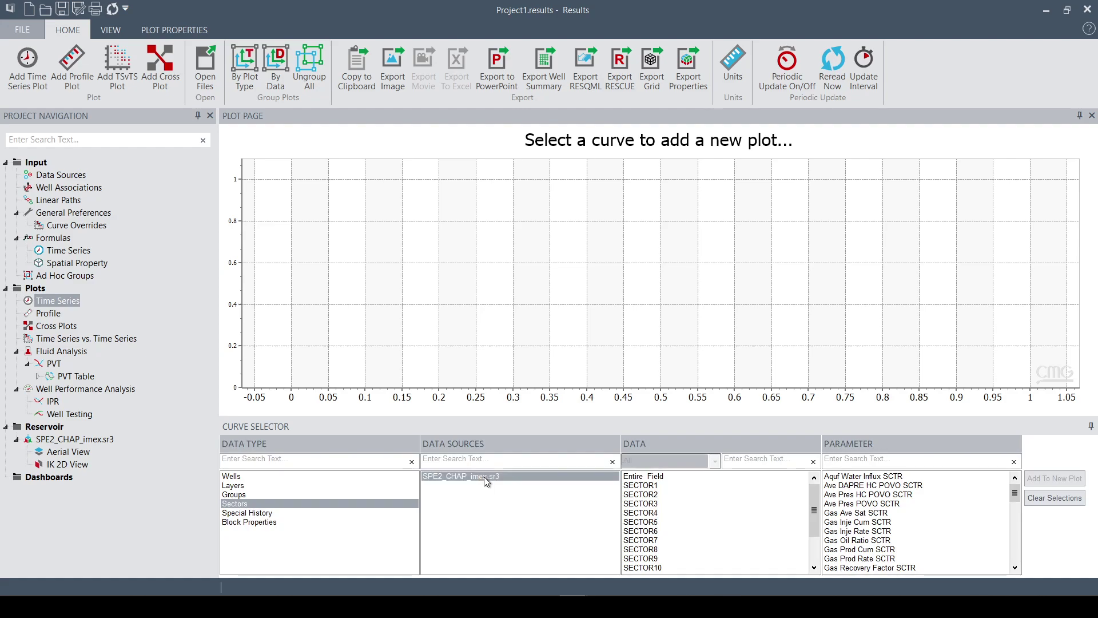
pyautogui.click(662, 477)
pyautogui.click(850, 460)
pyautogui.write('oil')
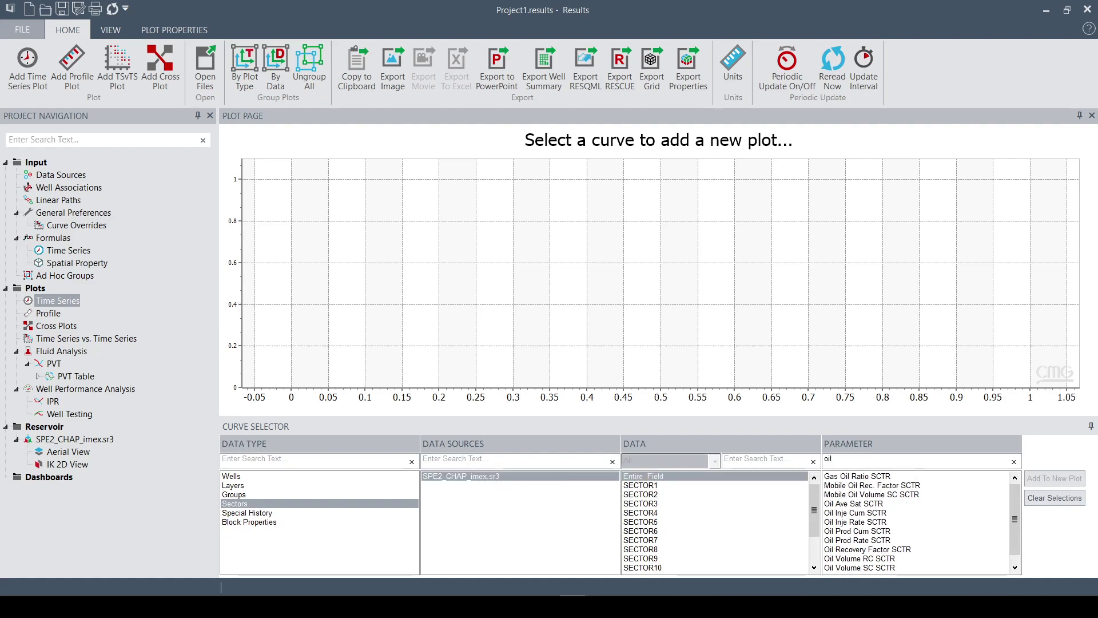
pyautogui.click(892, 540)
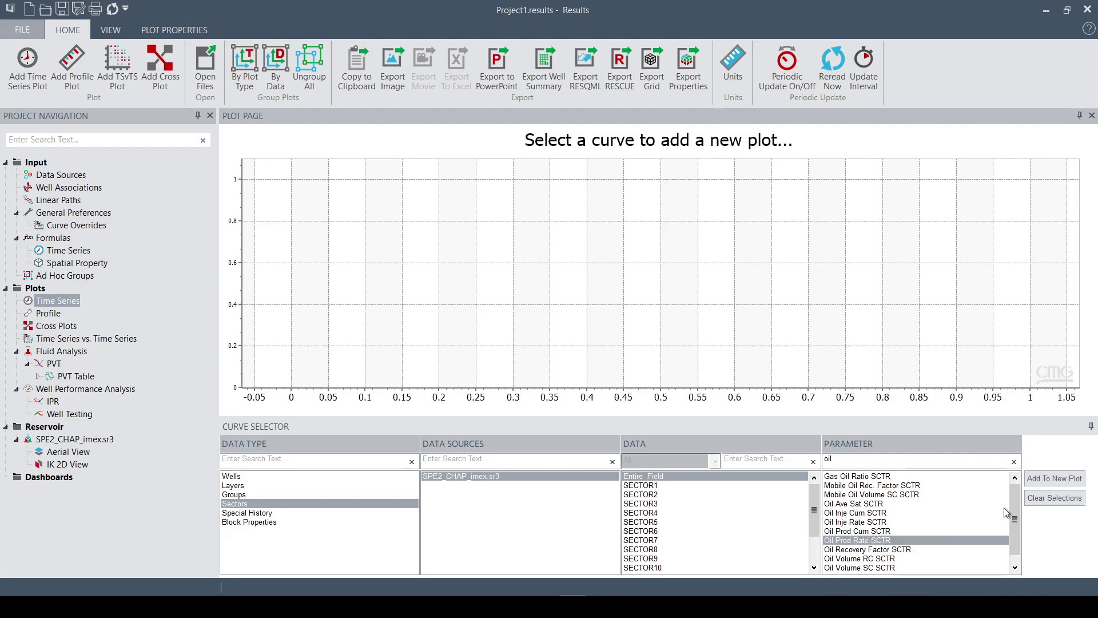
pyautogui.click(893, 531)
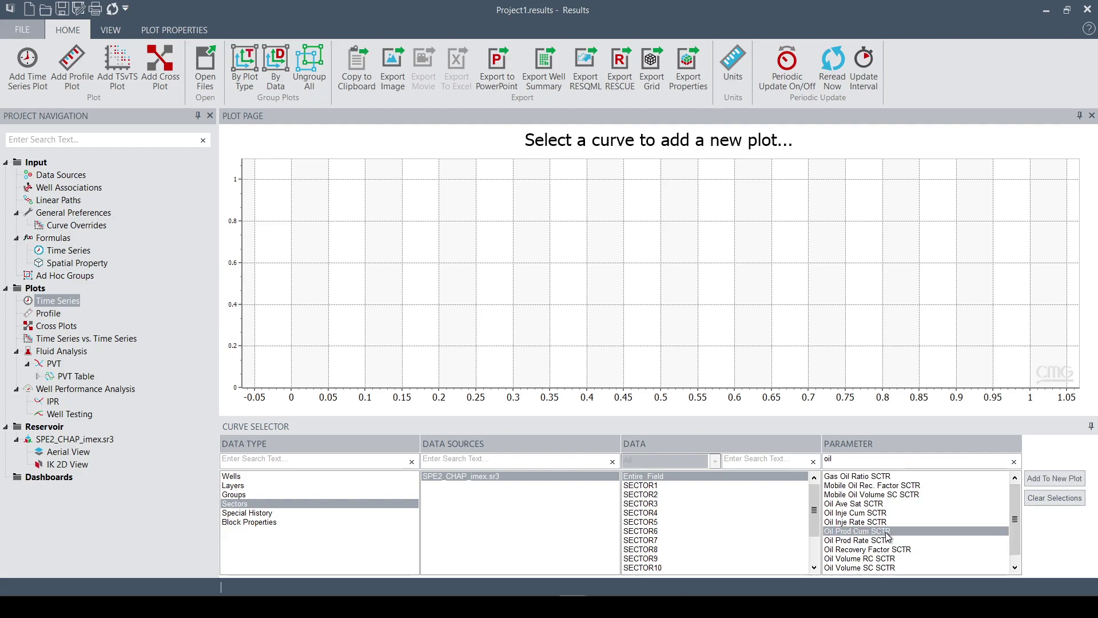
pyautogui.click(1052, 479)
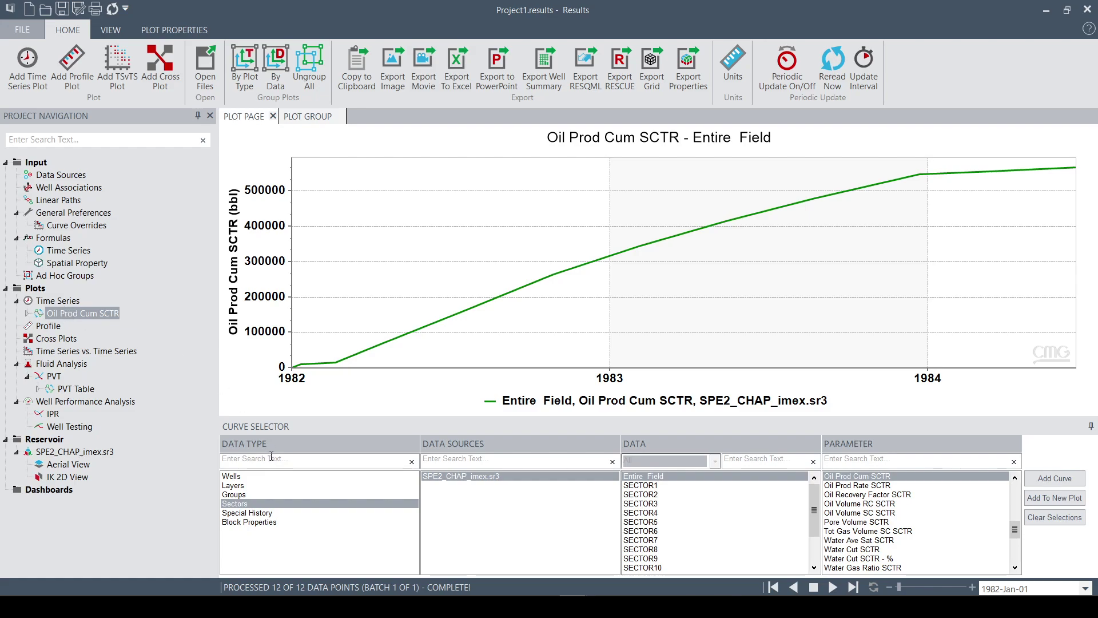
# Overlay the Eclipse FIELD group FOPT curve from SPE2_CHAP.SMSPEC on the same plot.
pyautogui.click(245, 496)
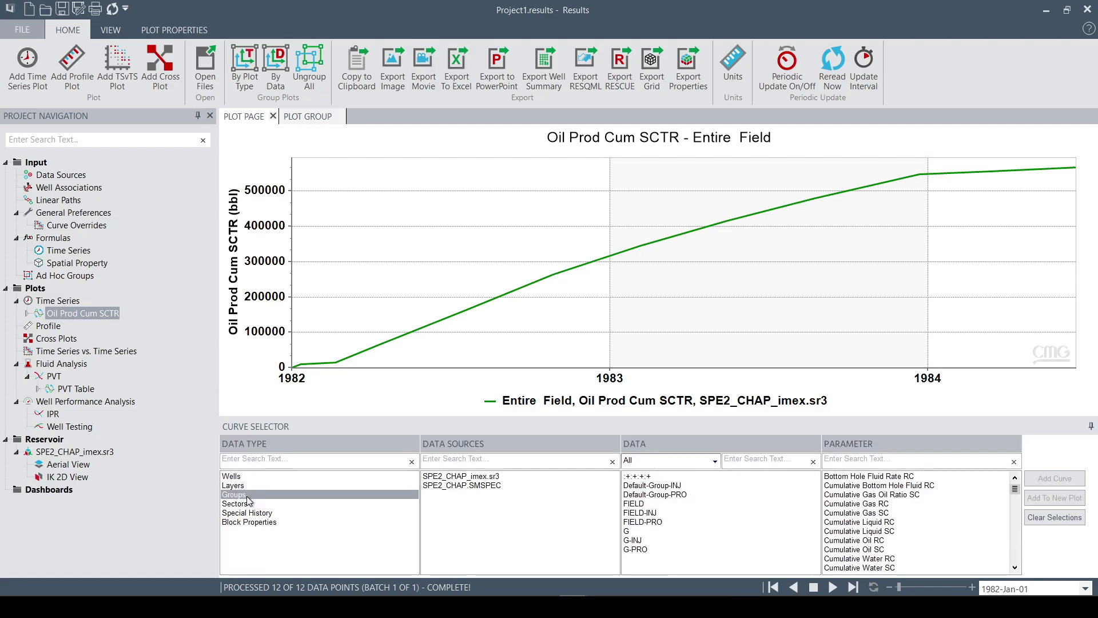
pyautogui.click(463, 486)
pyautogui.click(634, 486)
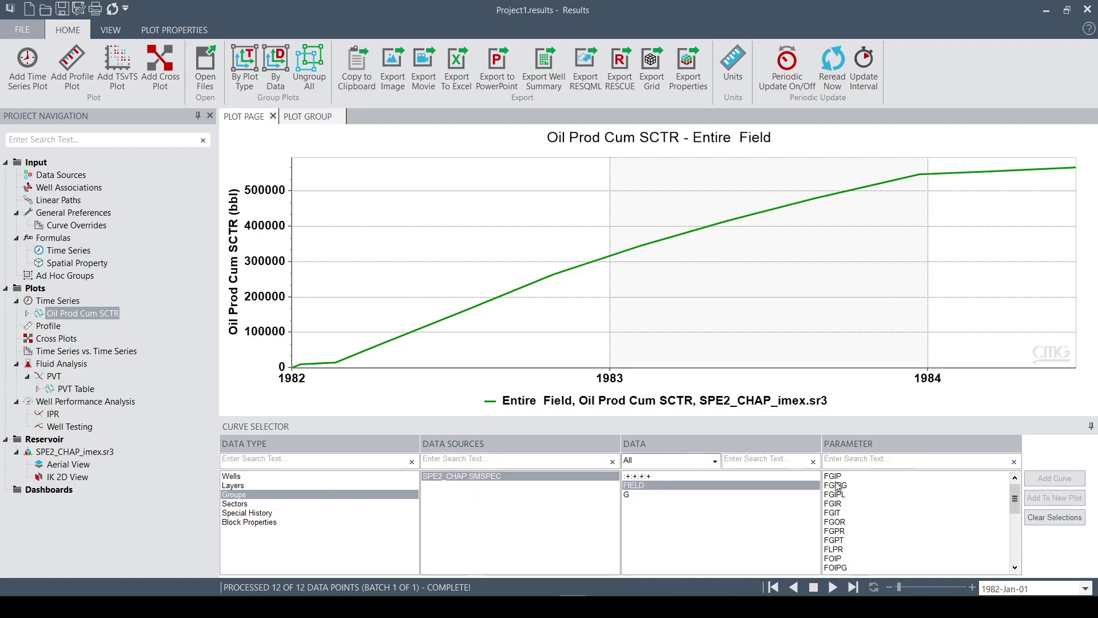
pyautogui.scroll(-1, 851, 553)
pyautogui.scroll(-1, 850, 553)
pyautogui.scroll(-1, 851, 549)
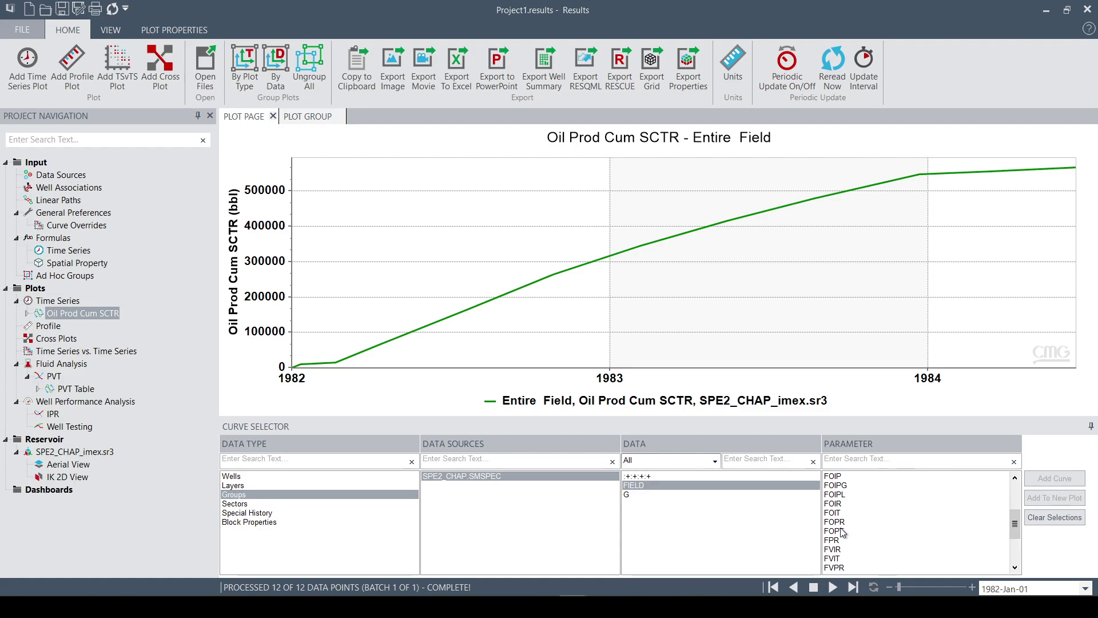
pyautogui.click(834, 530)
pyautogui.click(1064, 479)
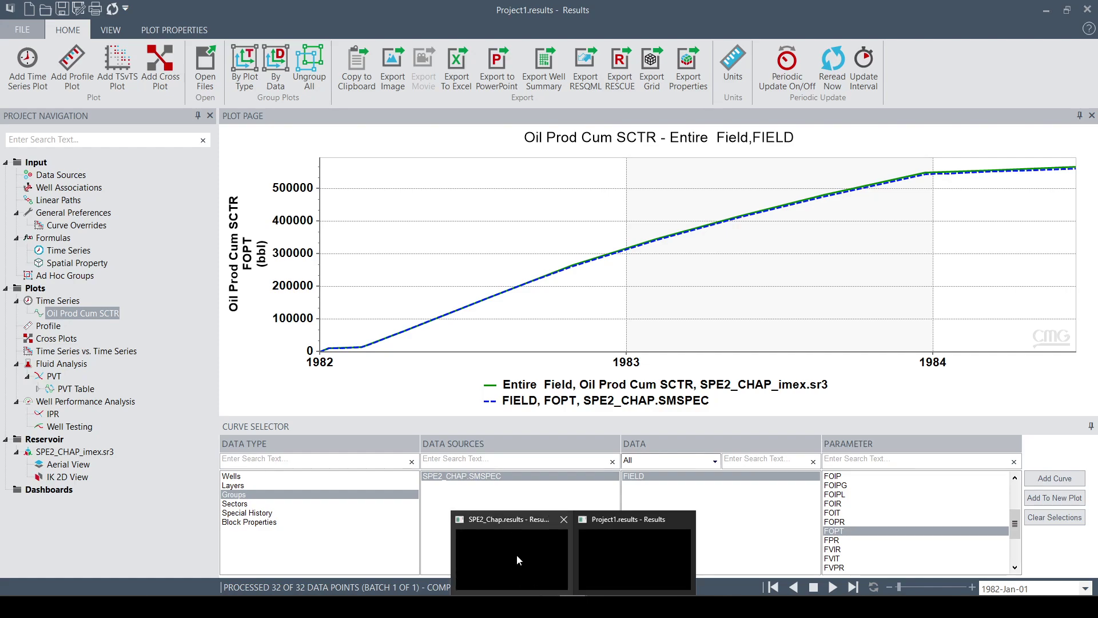
# Review the SPE2_Chap cumulative oil, gas, water and average pressure comparison plots, then select the legend.
pyautogui.click(517, 552)
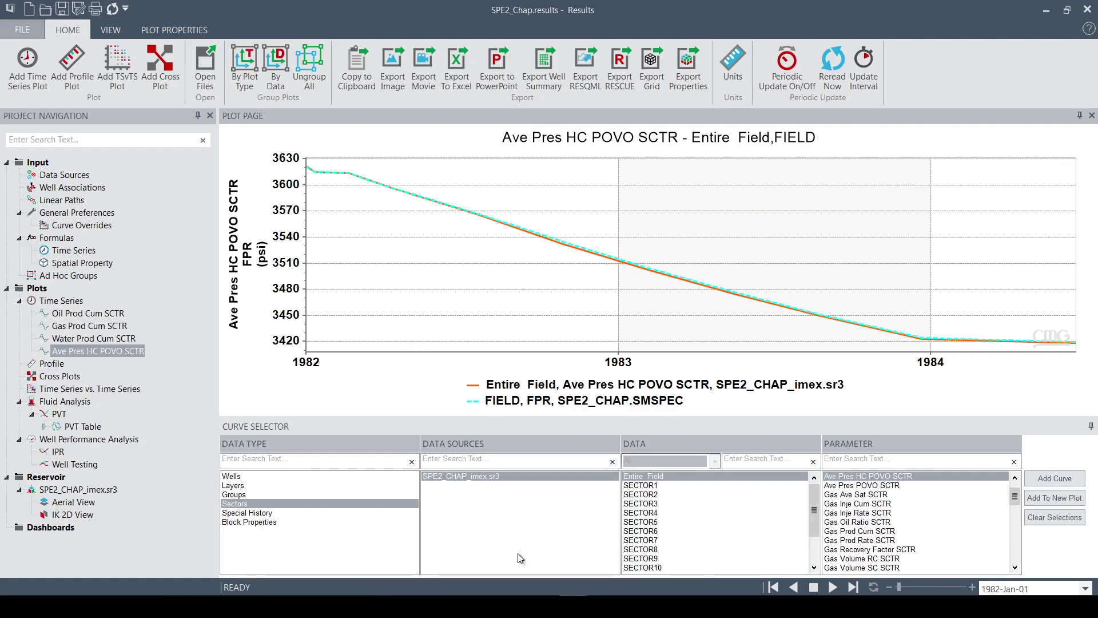
pyautogui.click(86, 313)
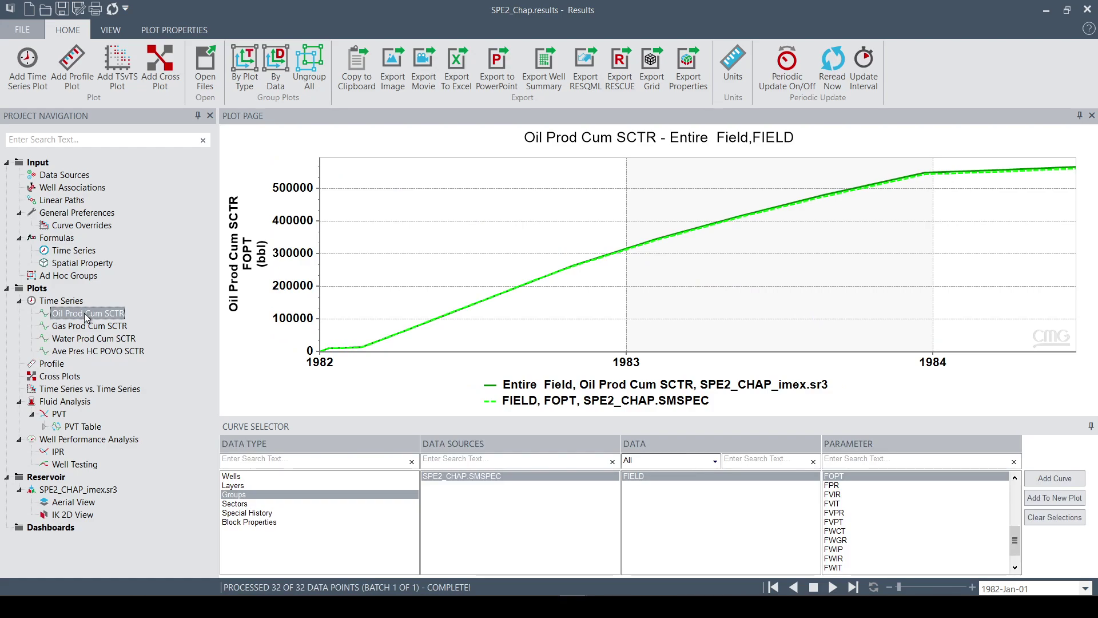
pyautogui.click(88, 326)
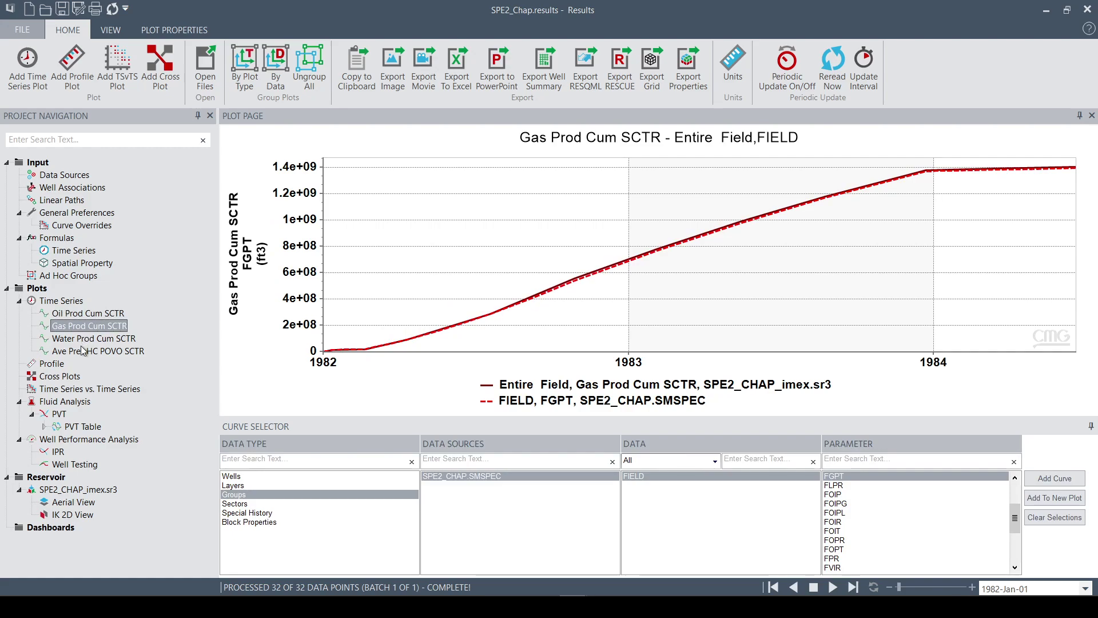
pyautogui.click(90, 338)
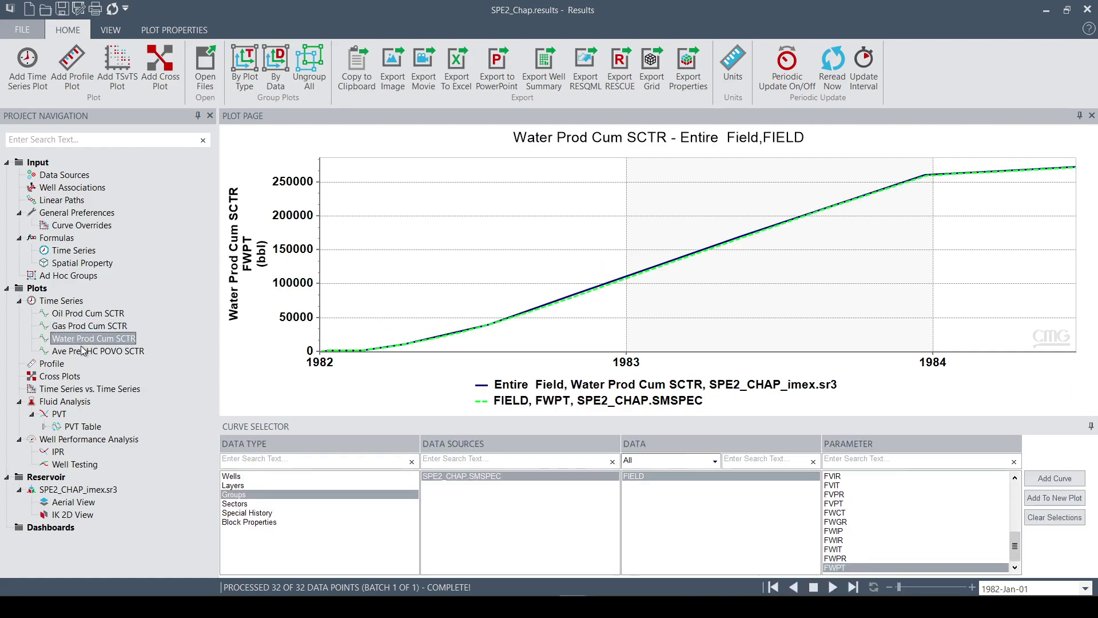
pyautogui.click(86, 351)
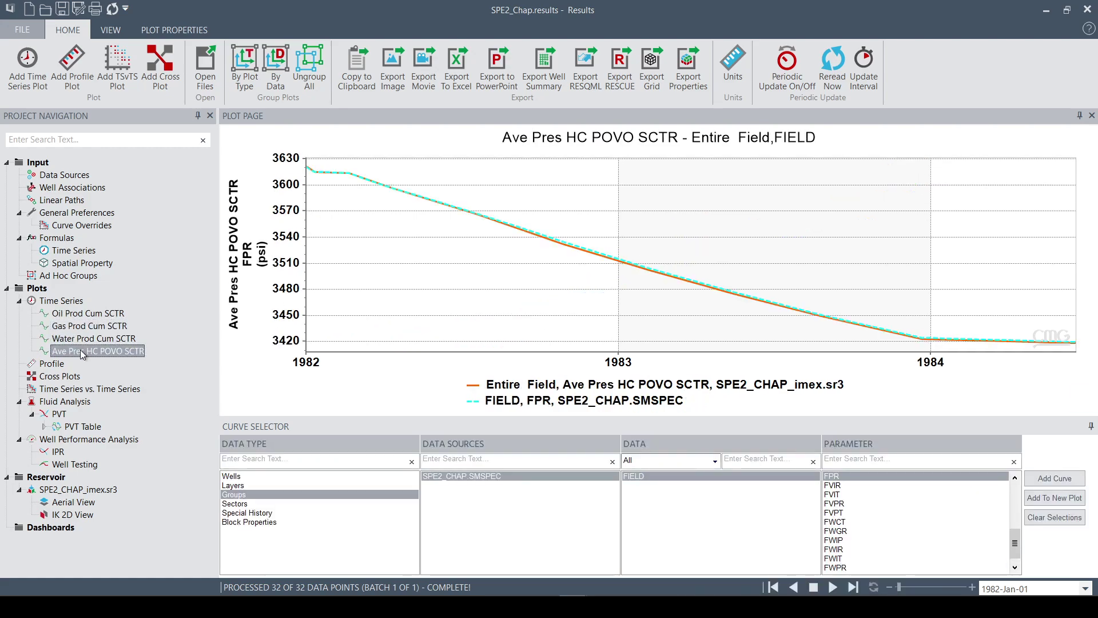
pyautogui.click(631, 399)
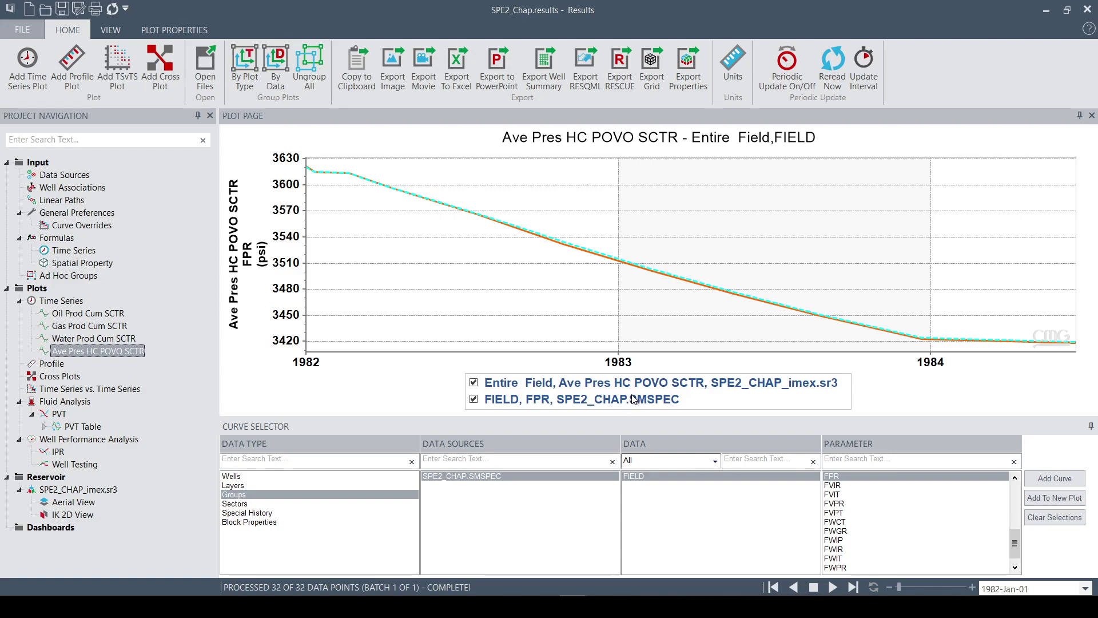
# Close the legend editing box, restoring the average pressure plot's normal legend.
pyautogui.click(613, 321)
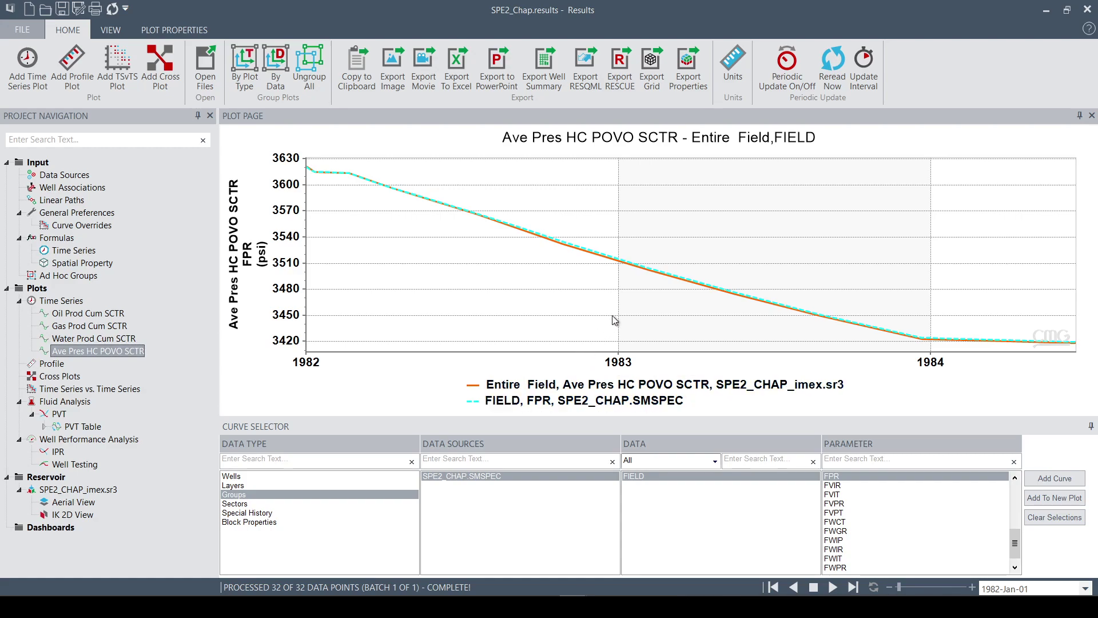